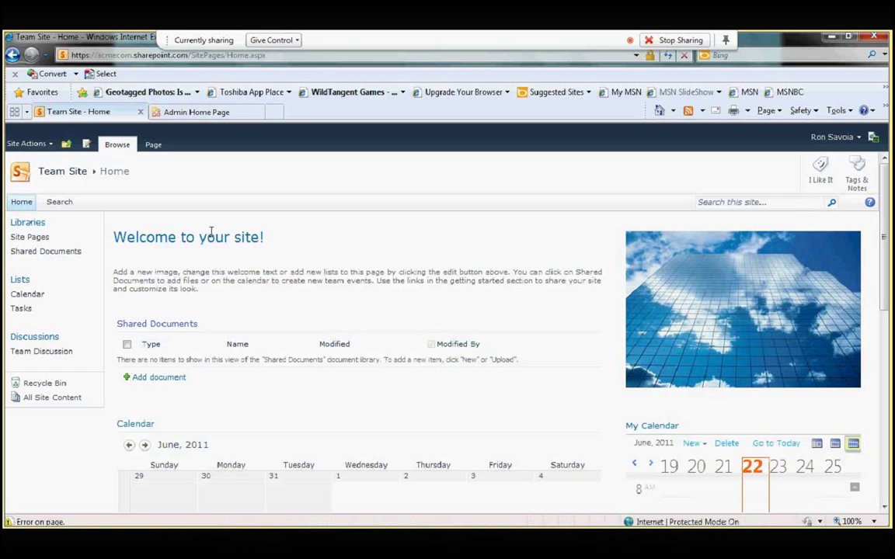
Step: Open the empty Shared Documents library, check New Document's options, then open Site Actions
click(168, 327)
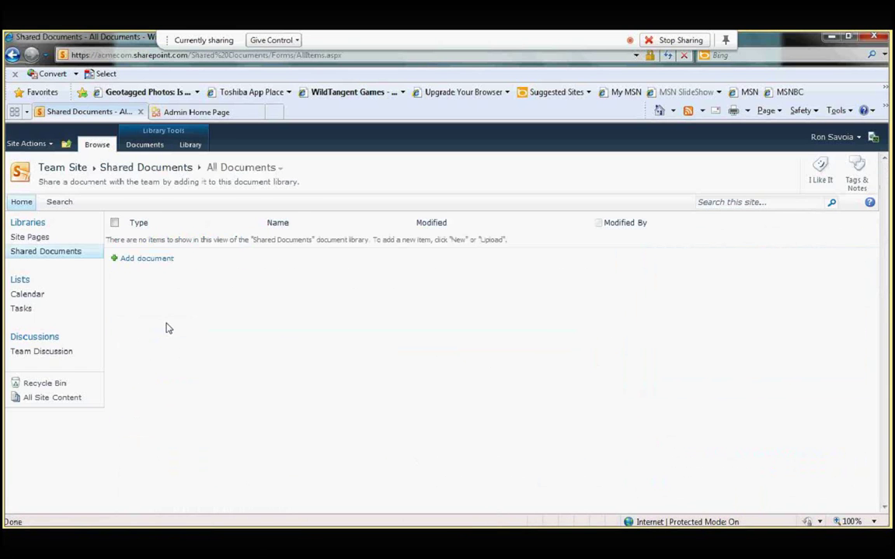
click(144, 146)
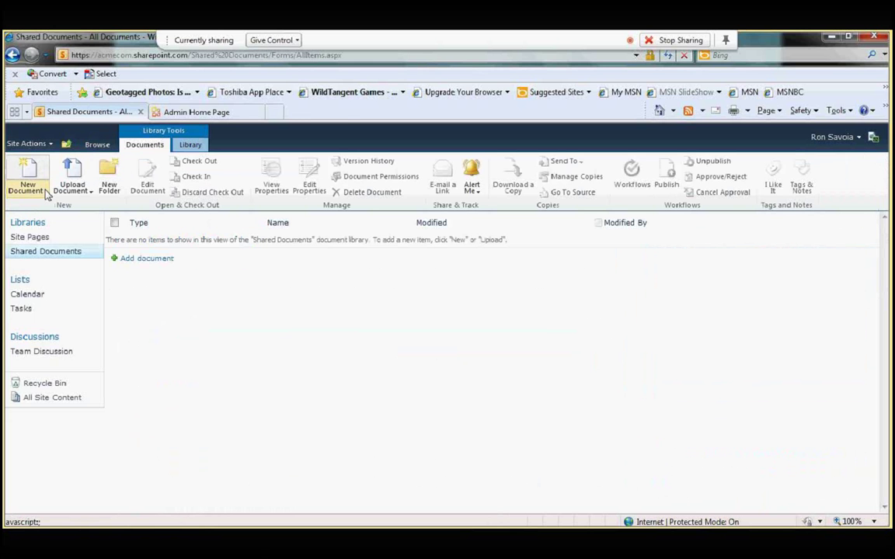
click(45, 193)
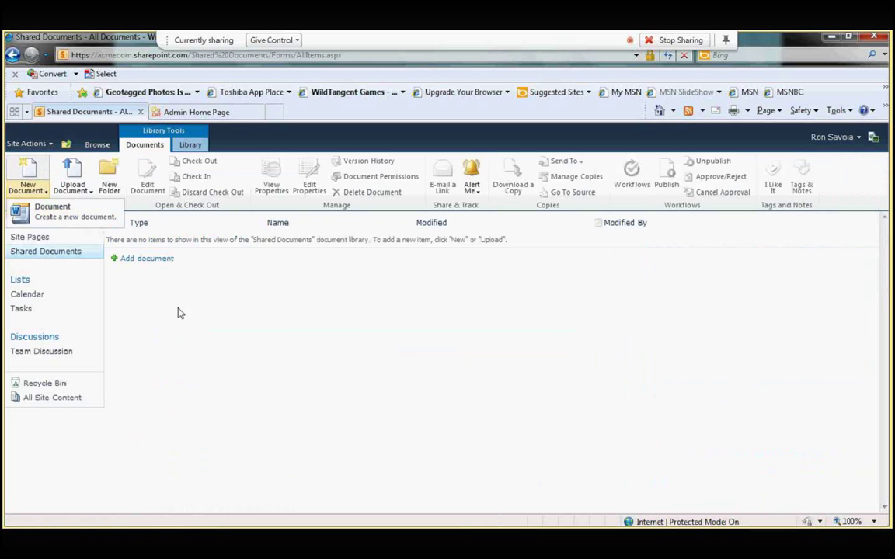
click(26, 144)
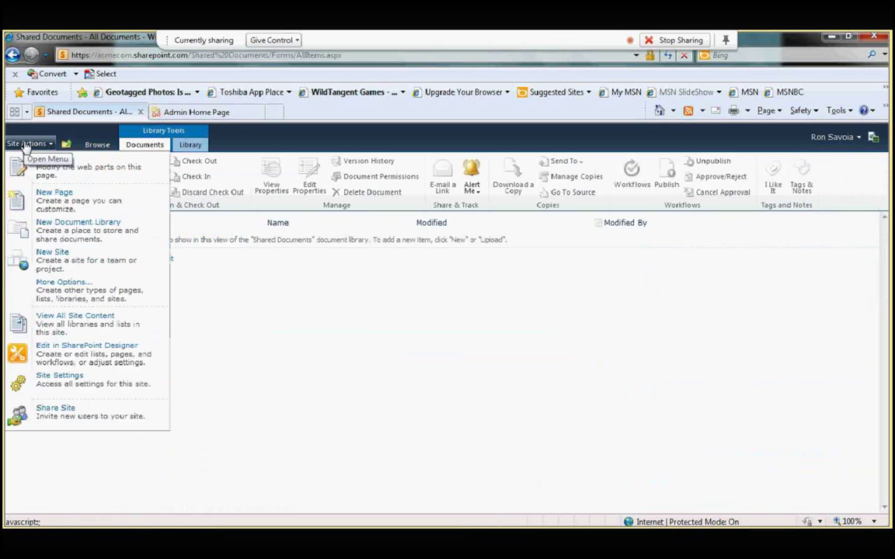
Step: Review the Site Collection Features list, noting Document Sets and Document ID Service are active
click(78, 384)
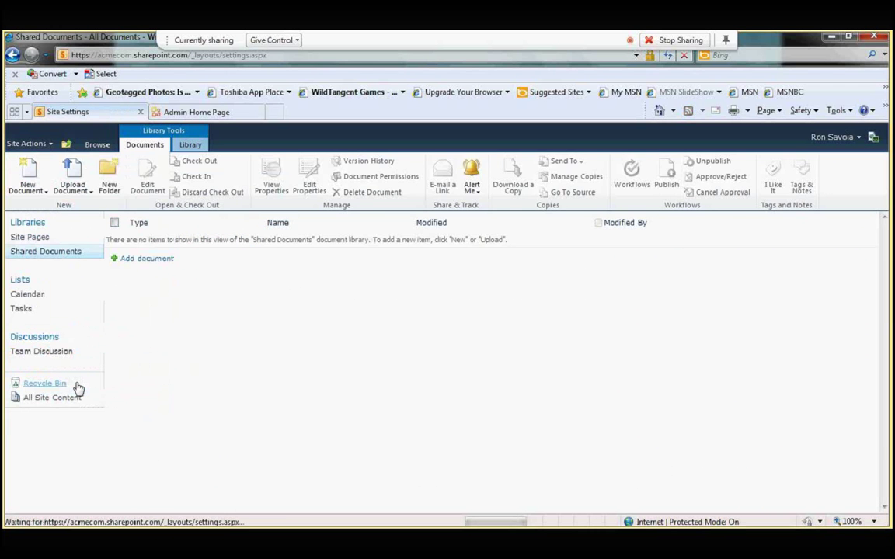
scroll(885, 268, down, 1)
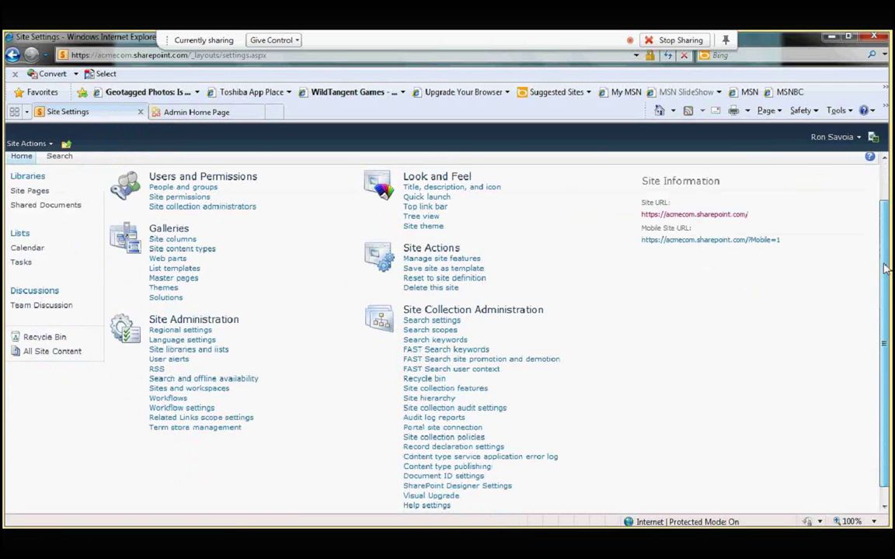
scroll(886, 269, down, 1)
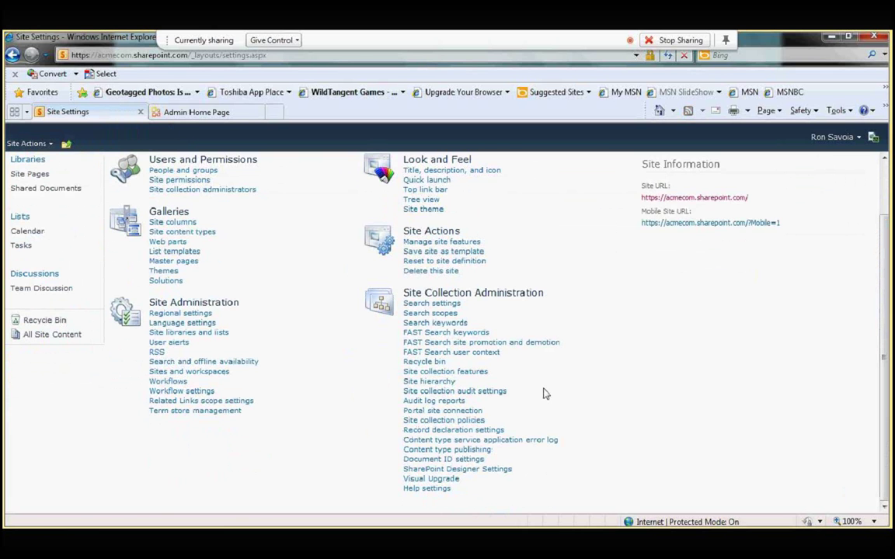
click(465, 374)
scroll(873, 275, down, 2)
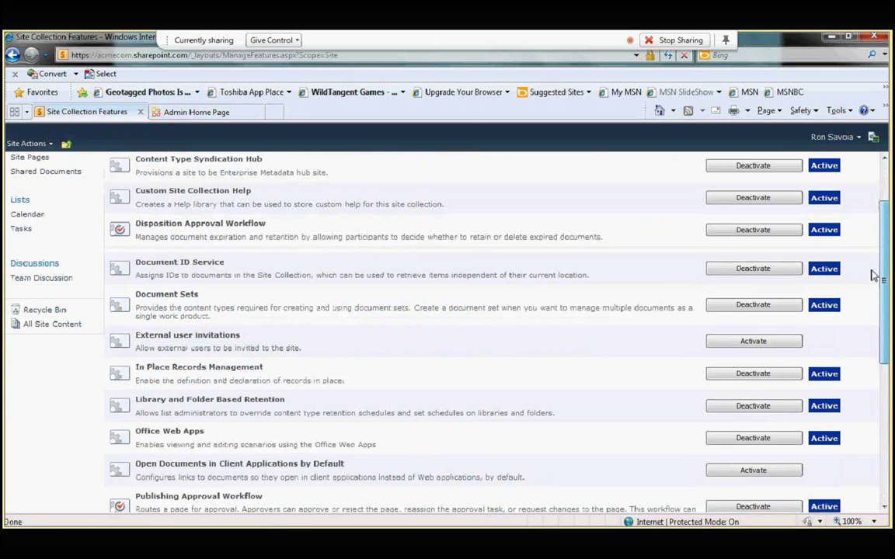
scroll(873, 275, down, 5)
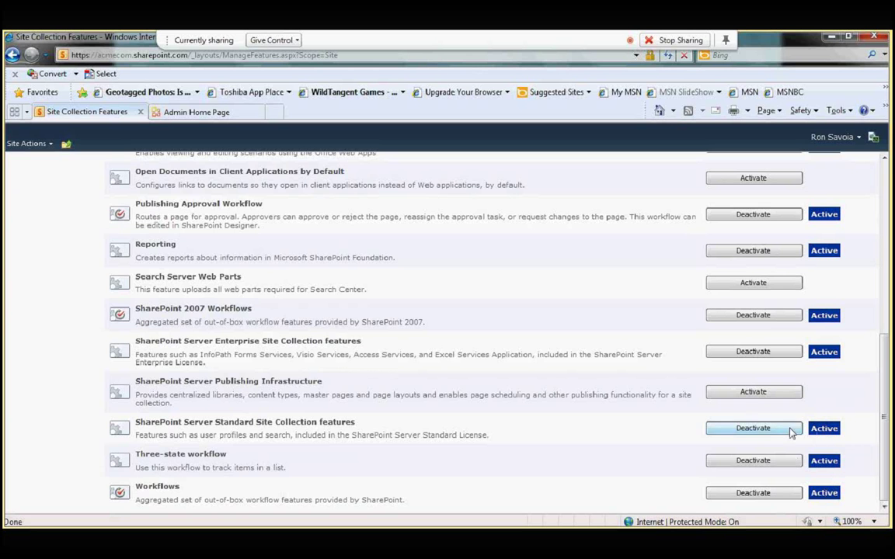
drag(883, 391, 885, 365)
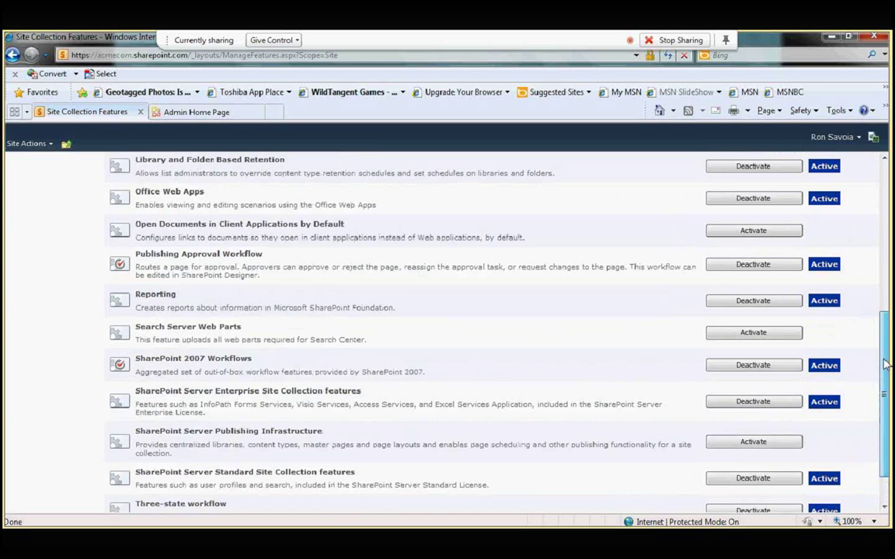
scroll(380, 316, up, 1)
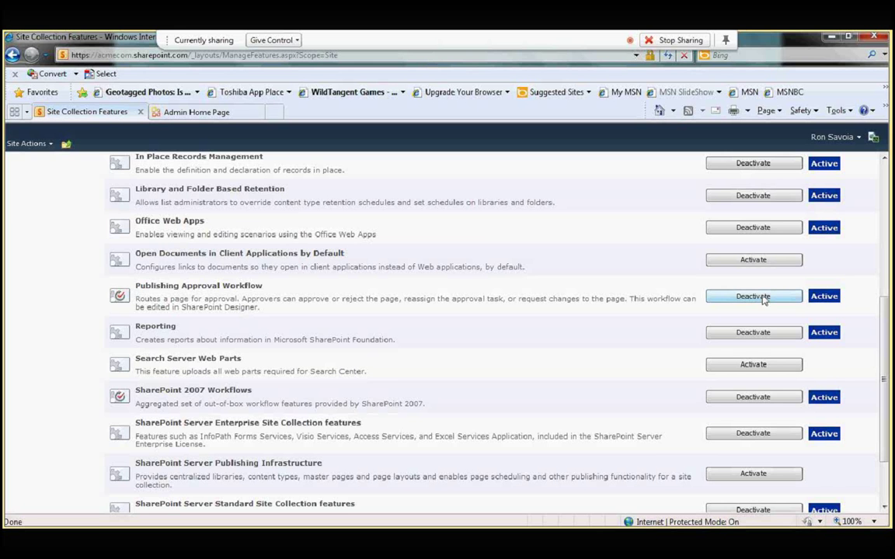
drag(884, 334, 884, 194)
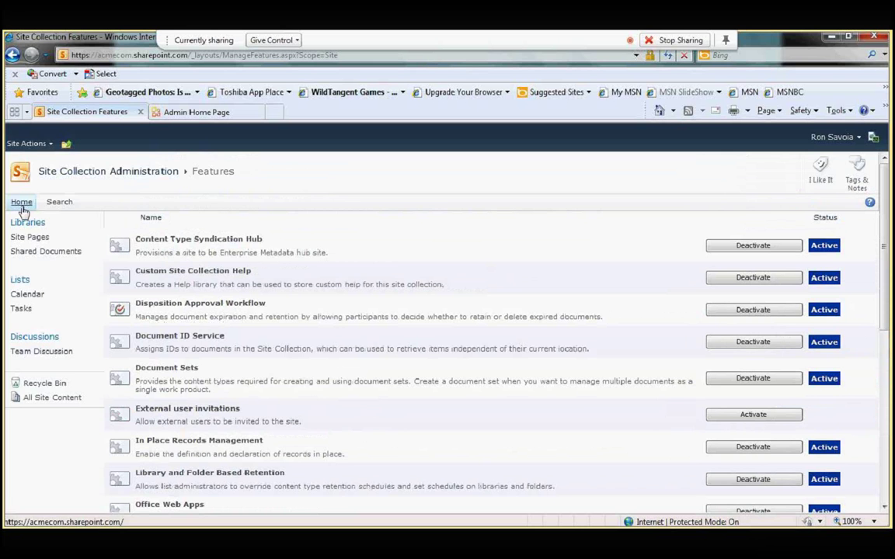
Step: Start a new site content type named 'Acmecom Customer Proposal Document'
click(39, 149)
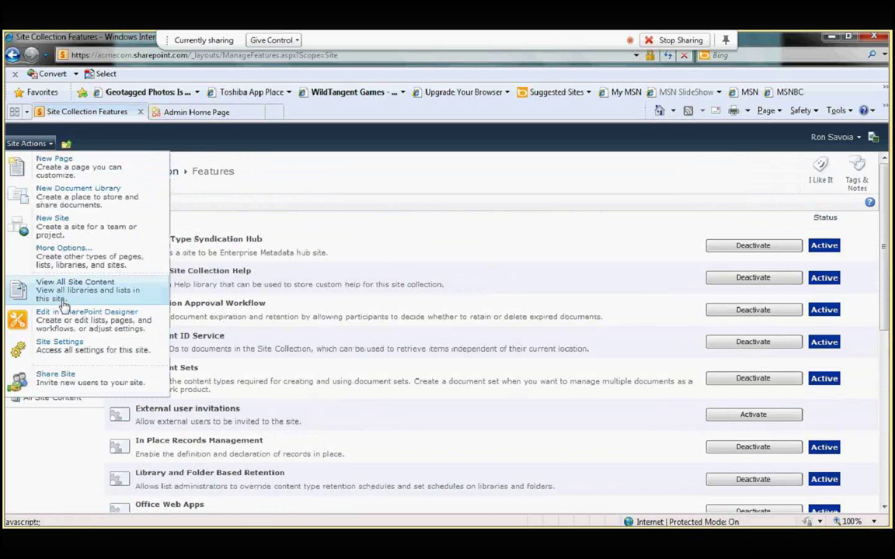
click(89, 348)
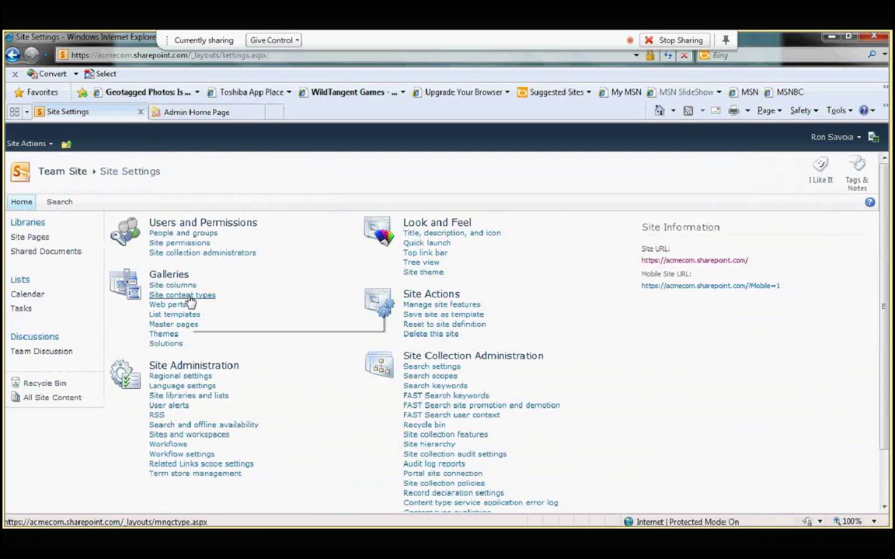
click(190, 298)
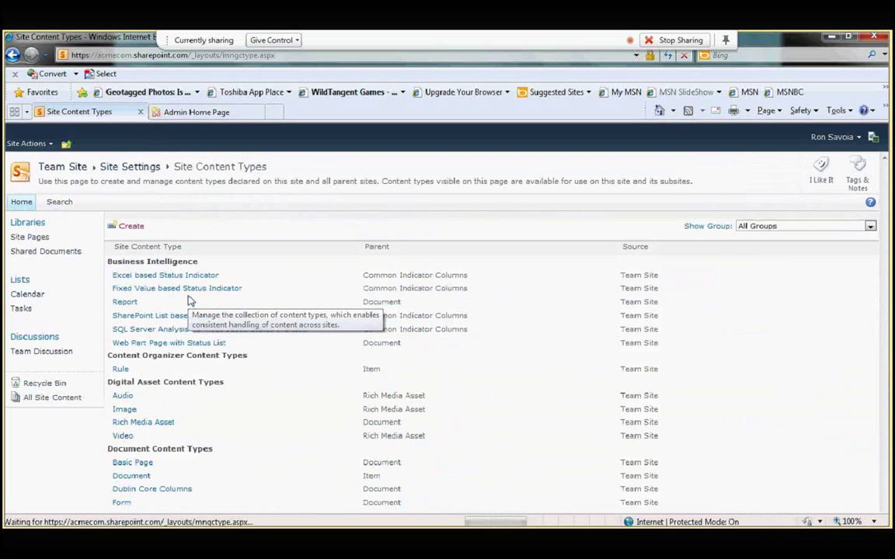
click(131, 227)
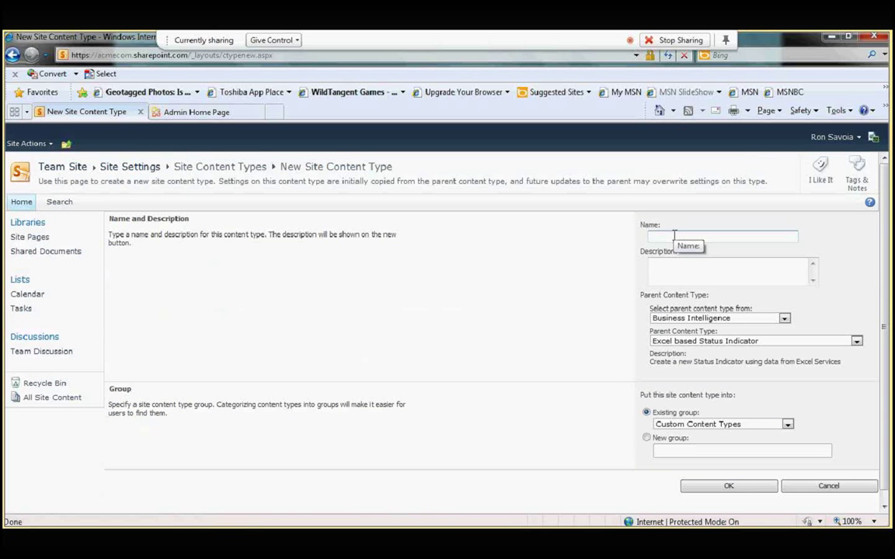
text(Acmecom Comp)
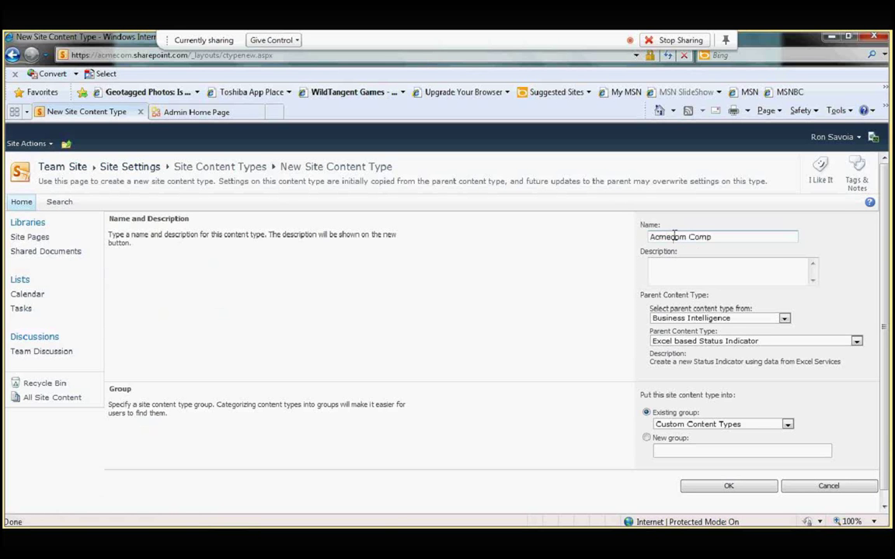
key(BackSpace)
key(BackSpace)
text(stomer Proposal Co)
key(BackSpace)
key(BackSpace)
text(Document)
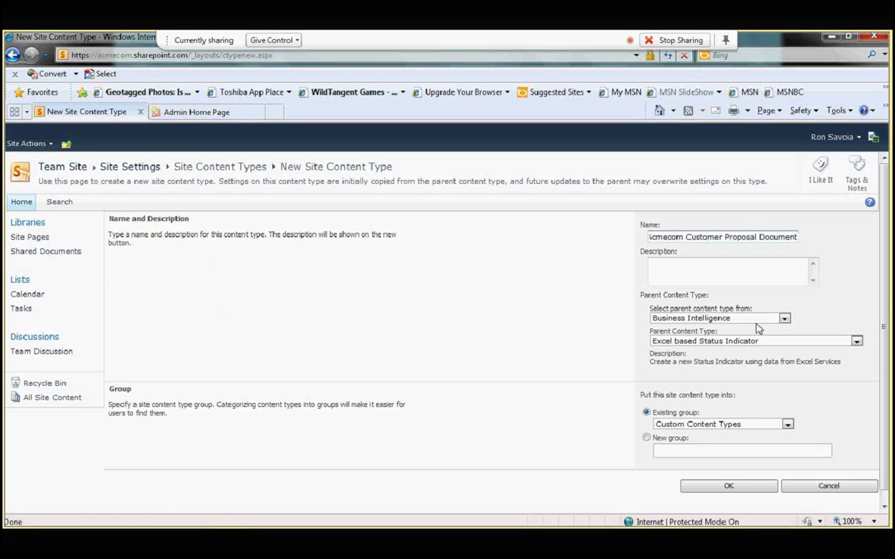
Step: Base it on Document from Document Content Types, in a new group 'Acmecom Content Types'
click(784, 319)
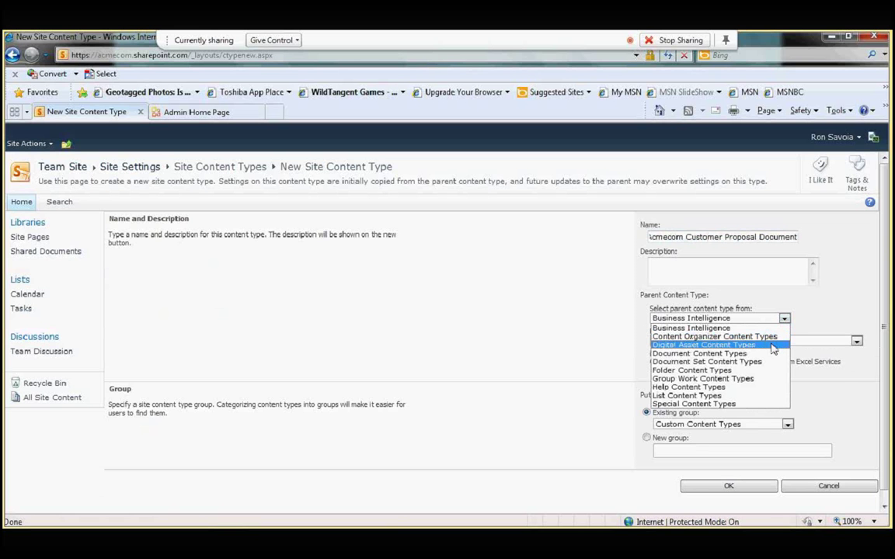
click(765, 356)
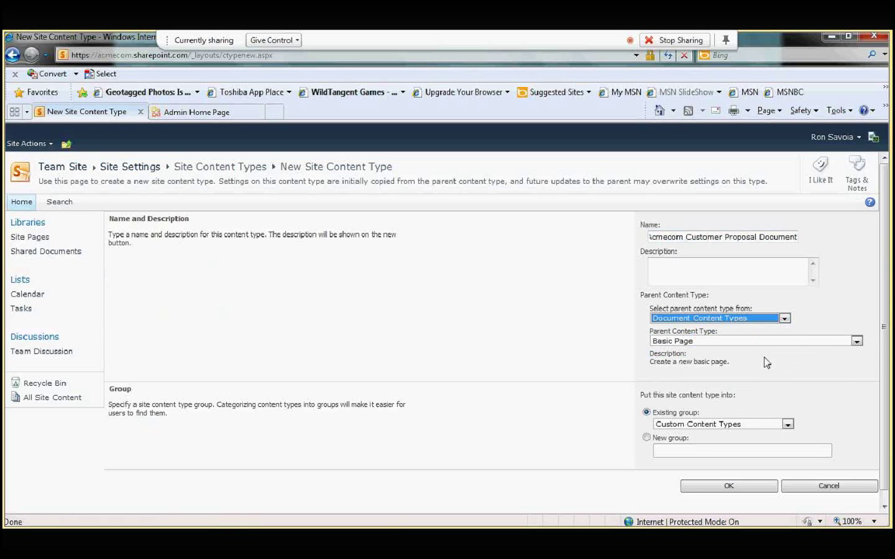
click(857, 342)
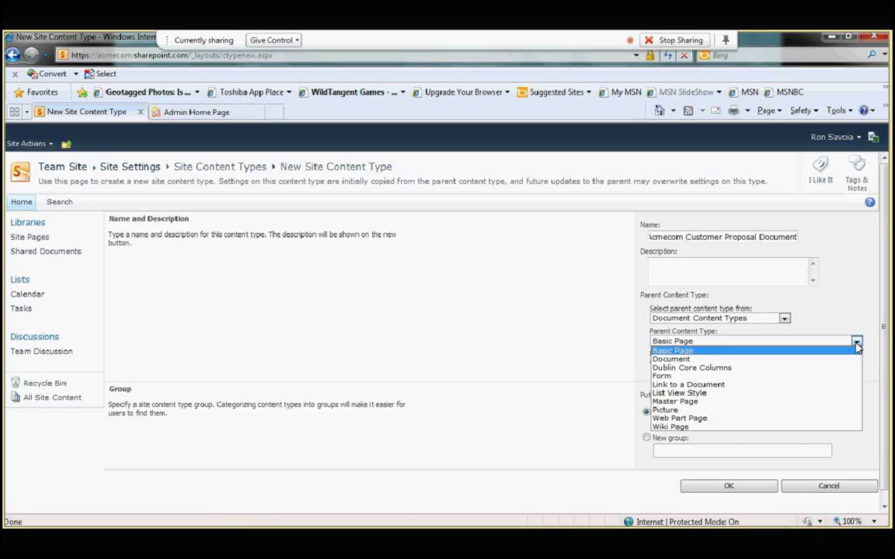
click(816, 359)
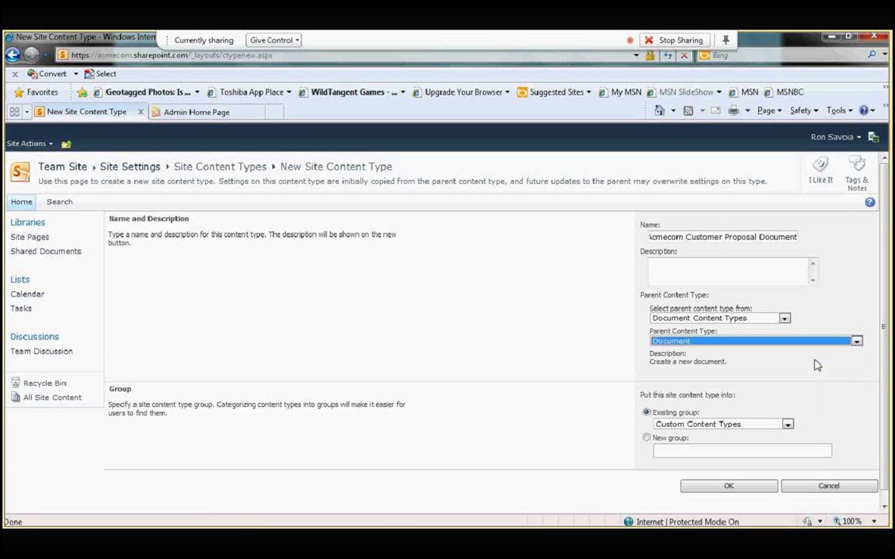
click(667, 451)
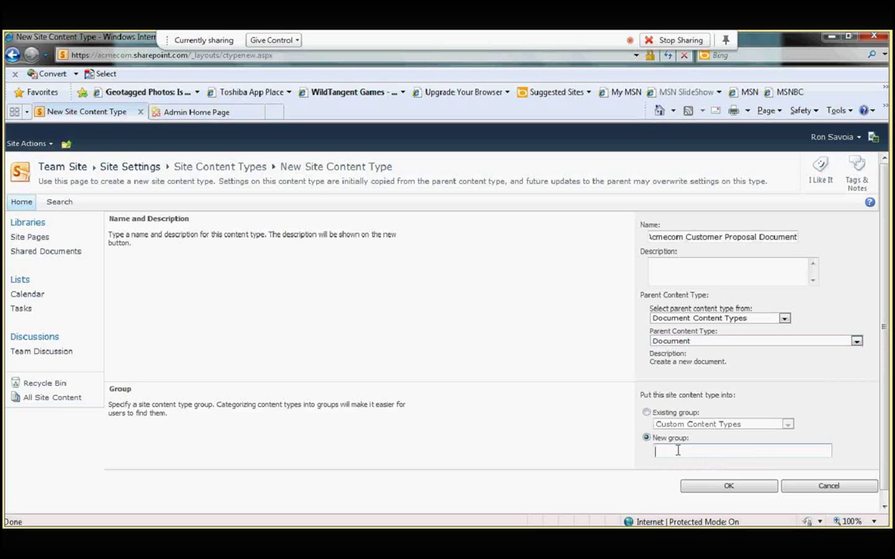
text(Acmecom Content Types)
Step: Create the Acmecom Customer Proposal Document content type and open its Advanced settings page
click(722, 488)
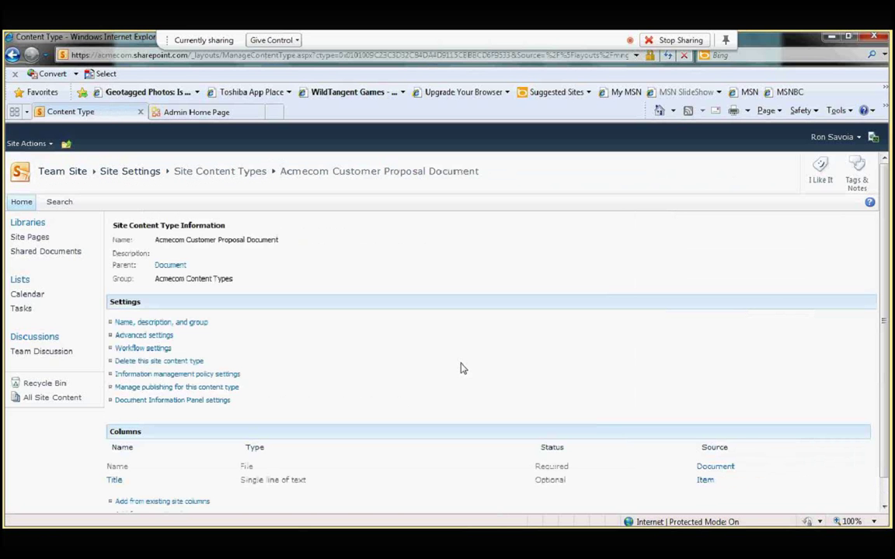
click(158, 338)
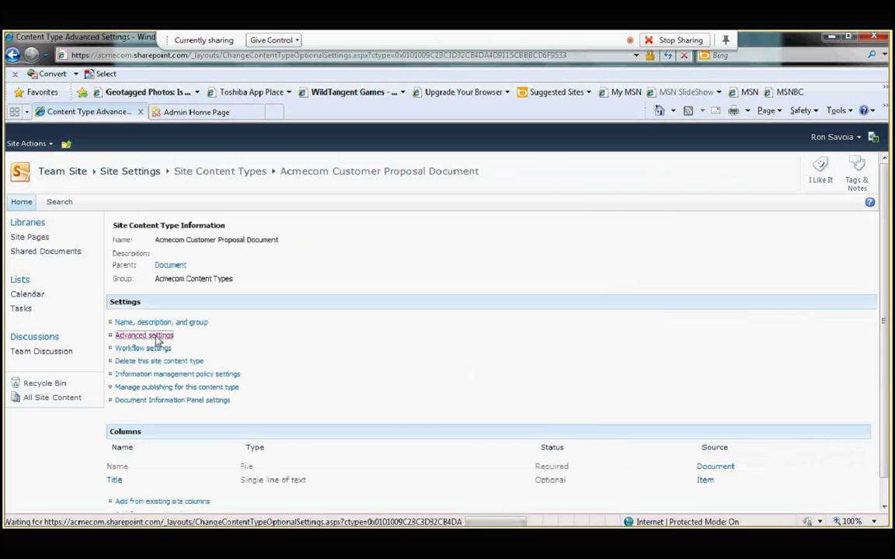
Step: Look over the two-page Word proposal with its cover page, then close it
mouse_move(285, 524)
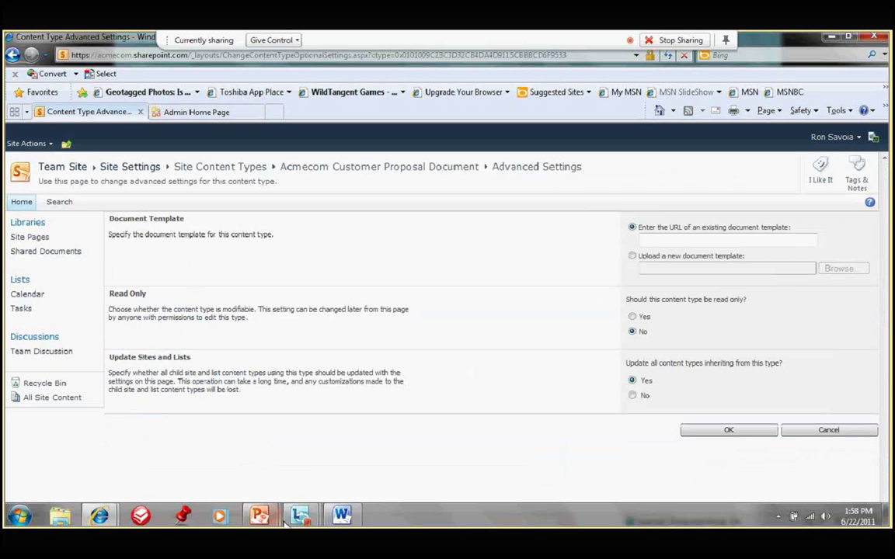
click(342, 516)
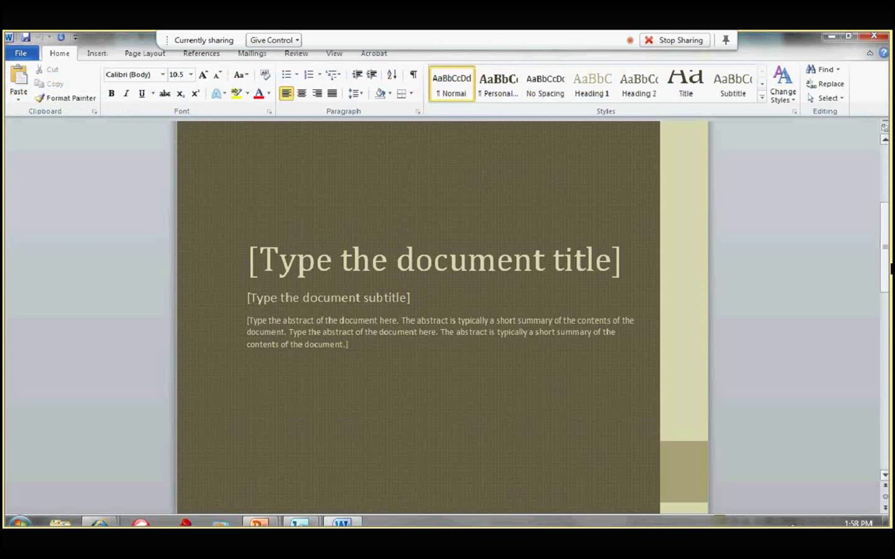
drag(890, 266, 884, 159)
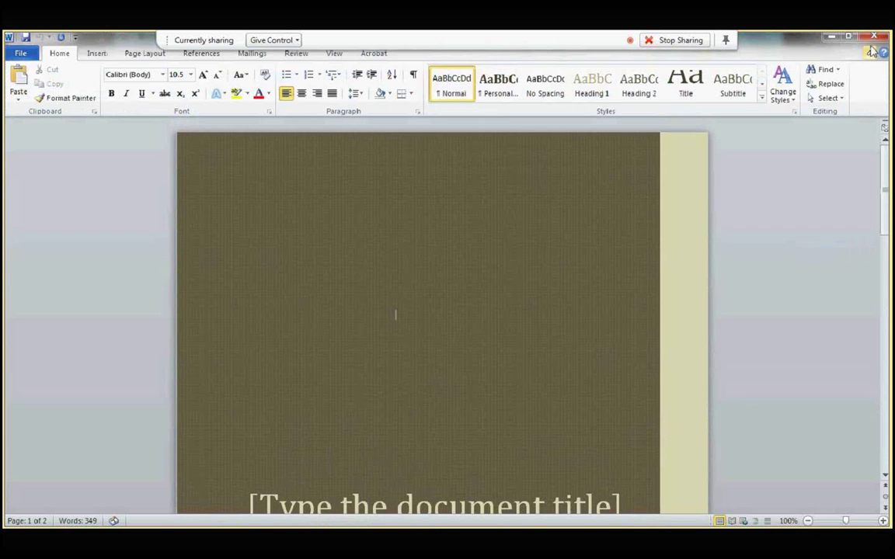
click(874, 37)
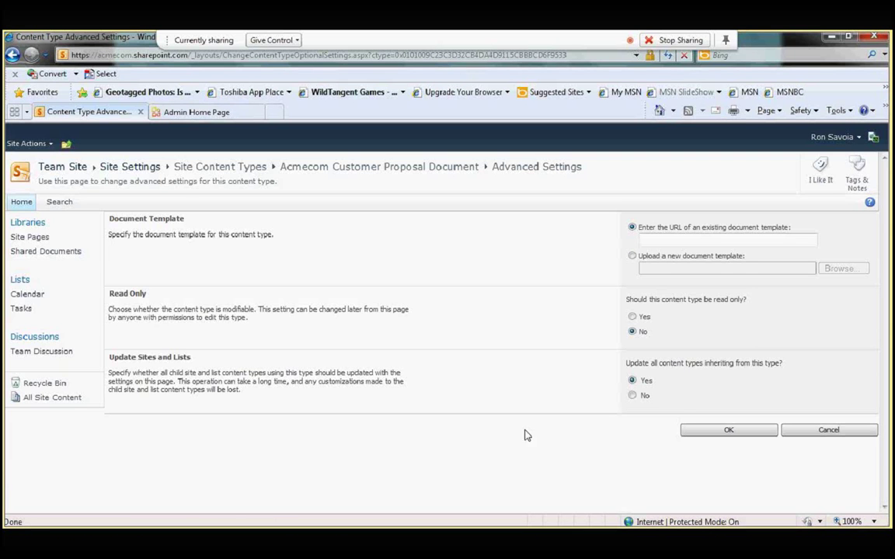
Step: Upload the Company Proposal file from Documents as the content type's document template
click(633, 257)
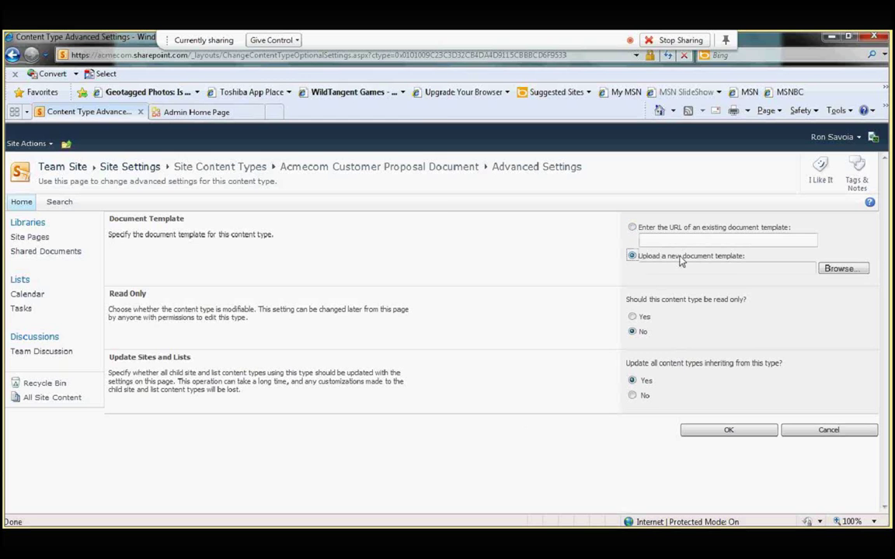
click(843, 269)
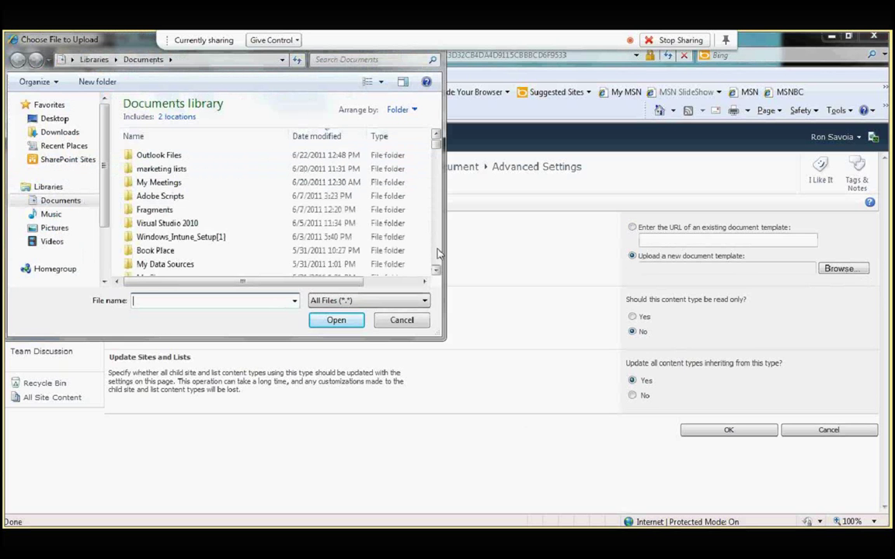
scroll(437, 254, down, 4)
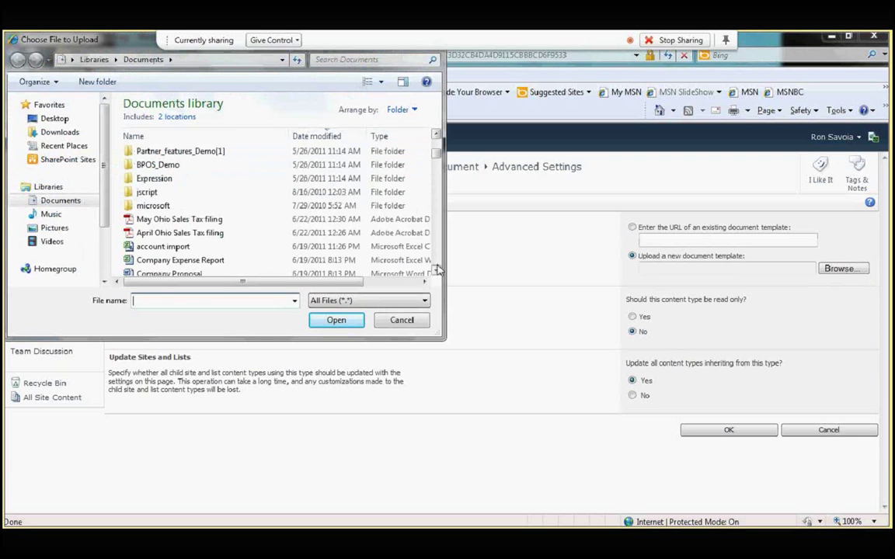
scroll(209, 232, down, 1)
click(209, 231)
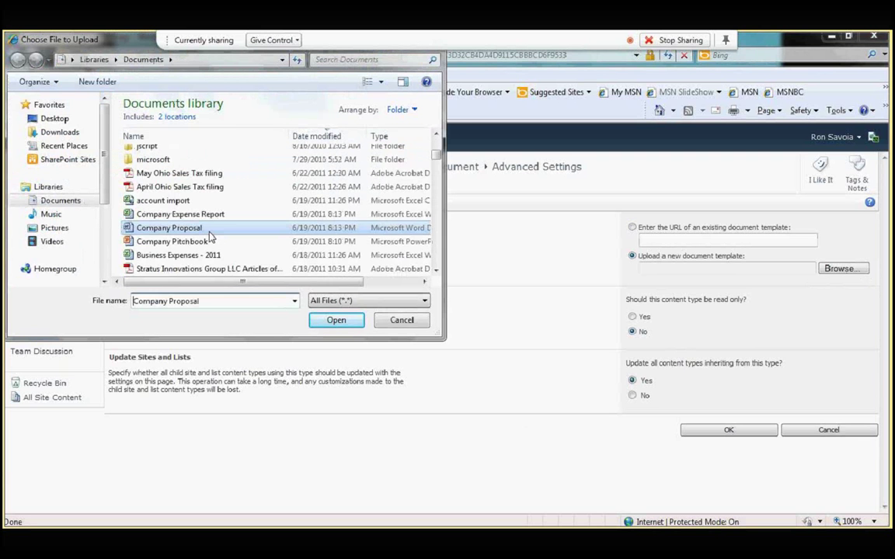
click(336, 321)
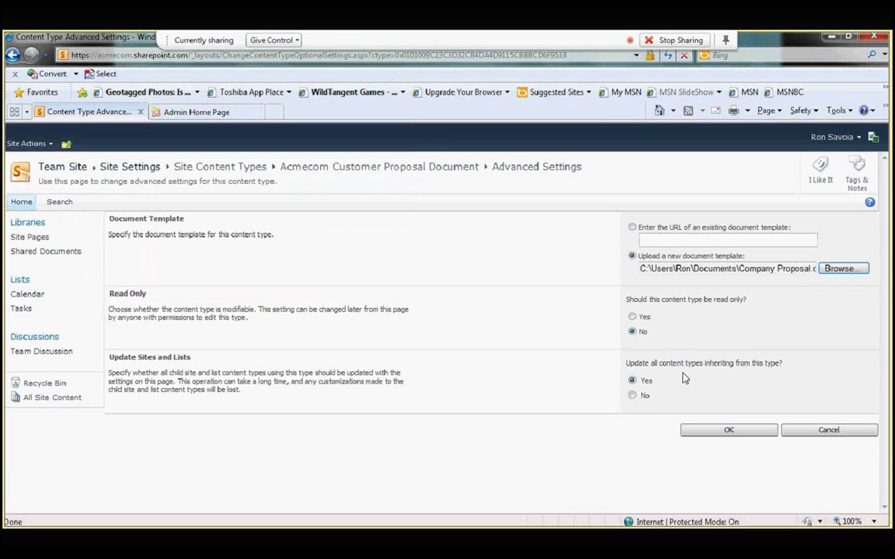
click(715, 433)
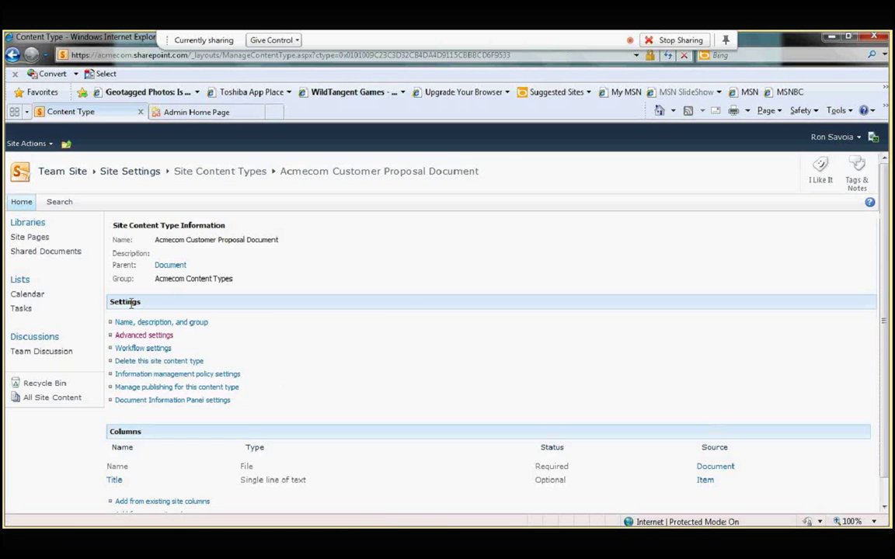
Step: Add a new workflow to the content type using the Publishing Approval template
click(129, 350)
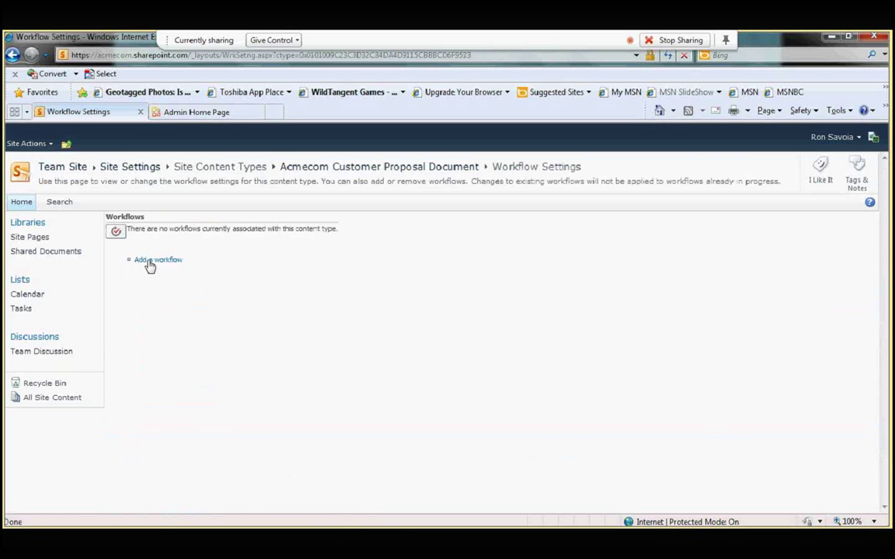
click(150, 264)
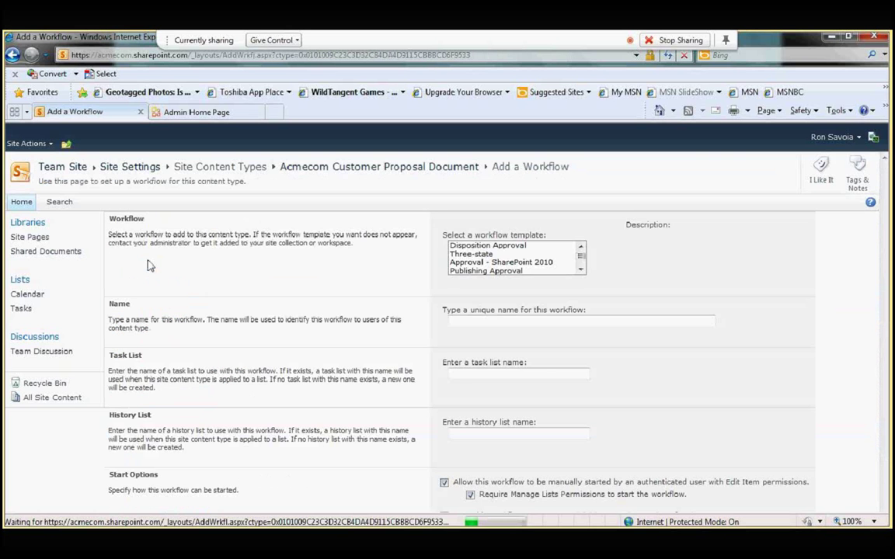
double_click(581, 269)
double_click(580, 246)
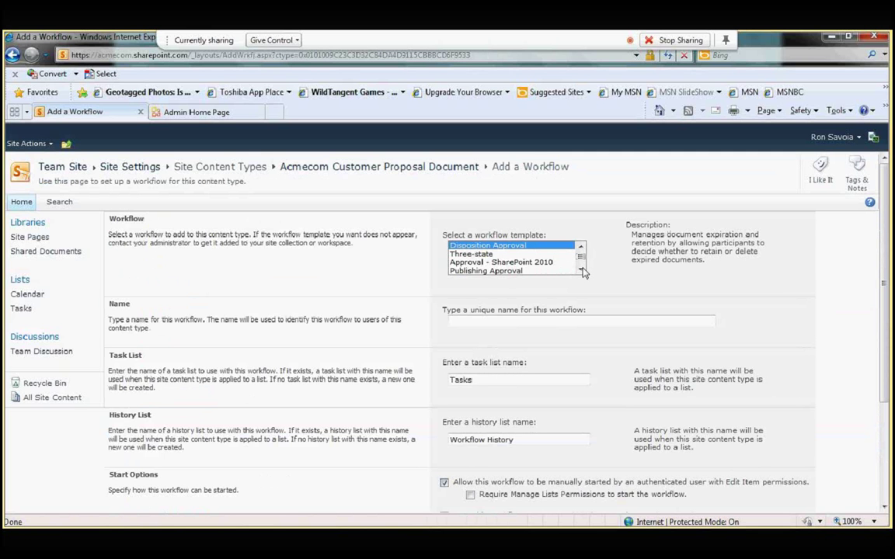
click(482, 255)
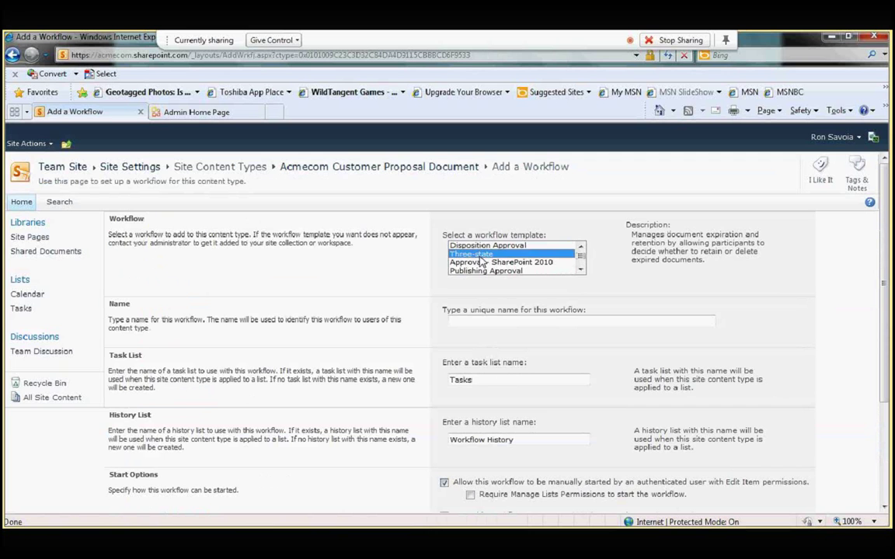
click(582, 271)
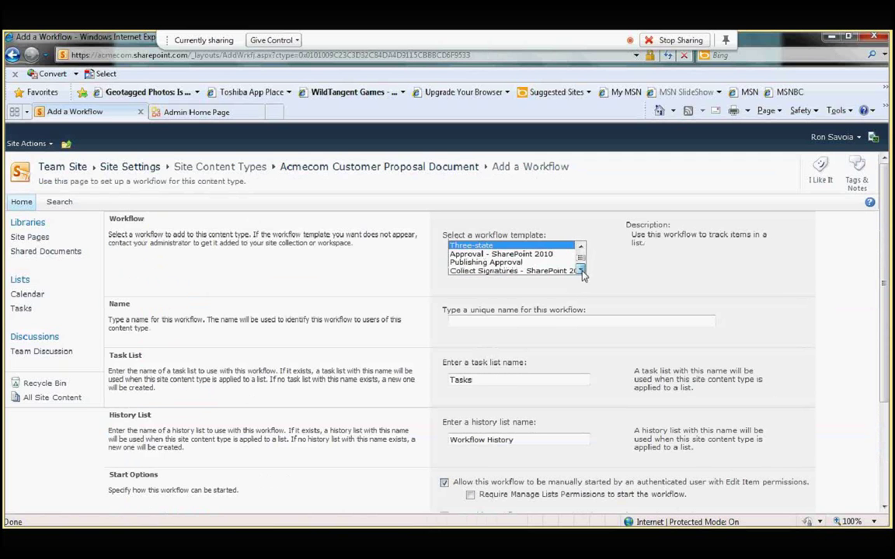
click(505, 263)
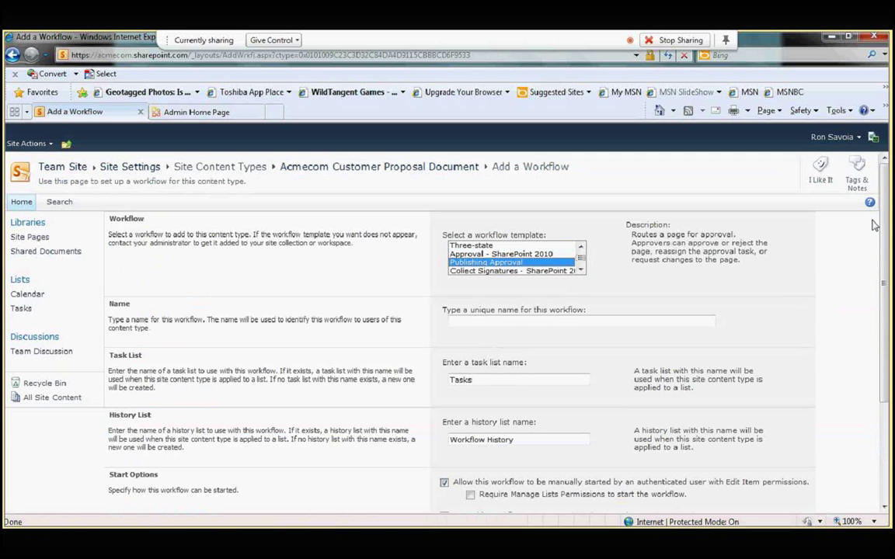
Step: Name it 'Customer Proposal Approval Workflow', start it when new items are created, and continue
scroll(572, 206, down, 3)
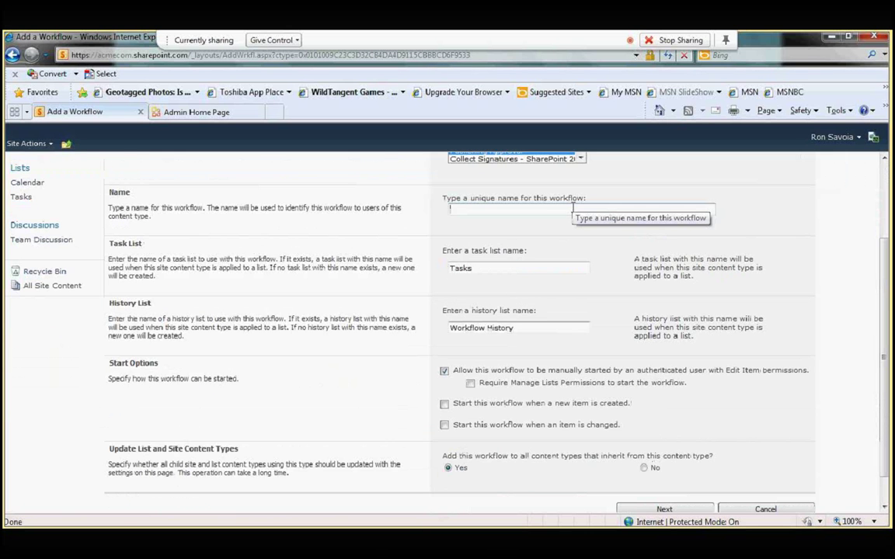
click(573, 208)
text(Cust)
text(omer Api)
text(p)
key(BackSpace)
key(BackSpace)
key(BackSpace)
text(Proposal Approval)
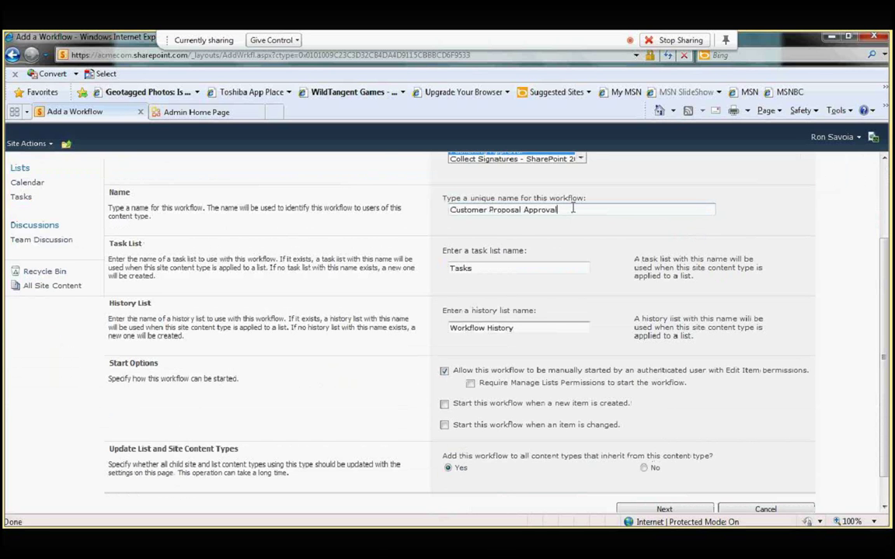
text( Workflow)
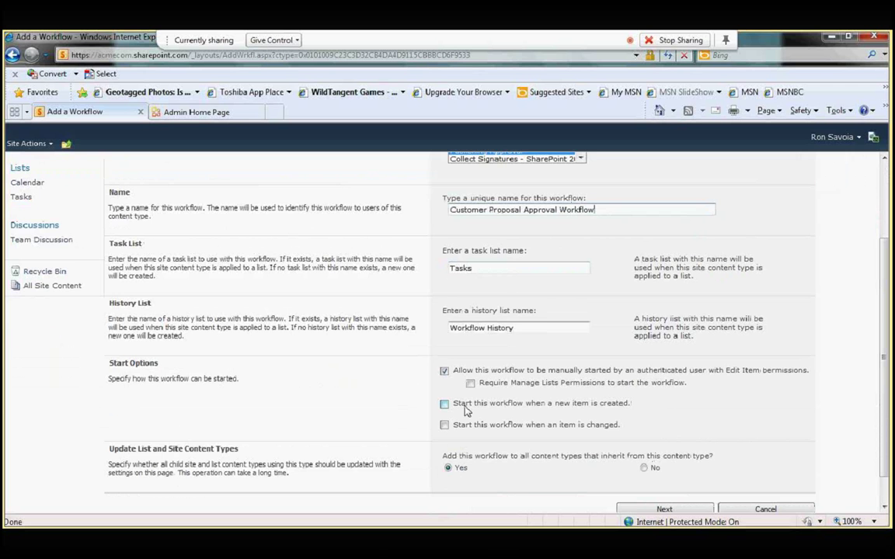
click(464, 408)
scroll(882, 336, down, 2)
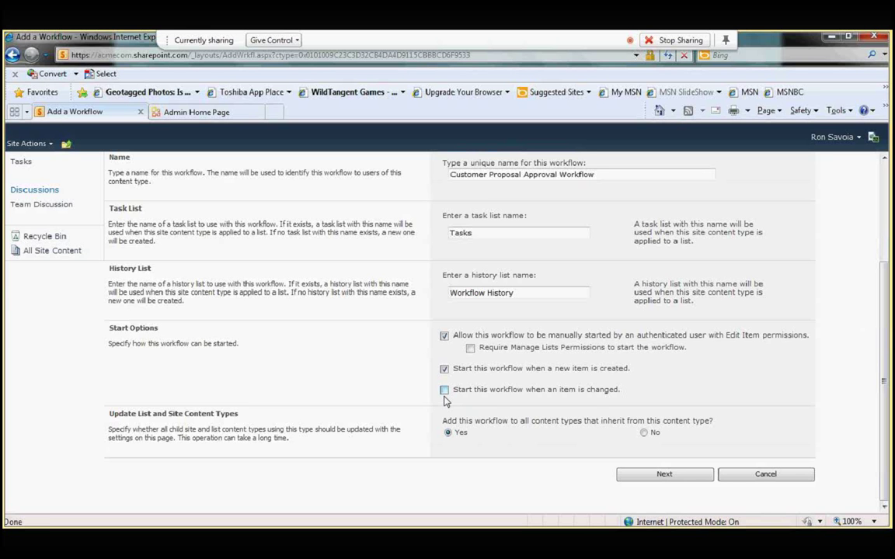
click(678, 475)
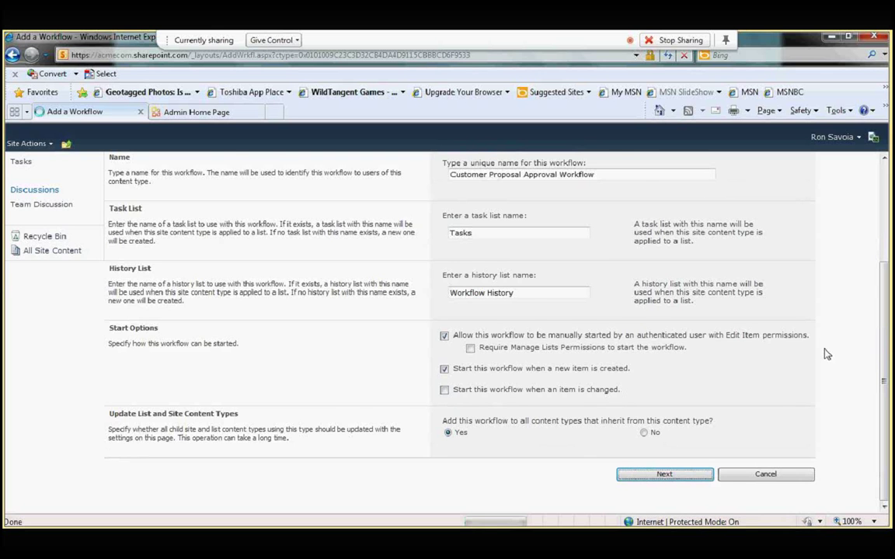
Step: Assign two approvers, resolve their names, and keep the serial one-at-a-time order
click(489, 258)
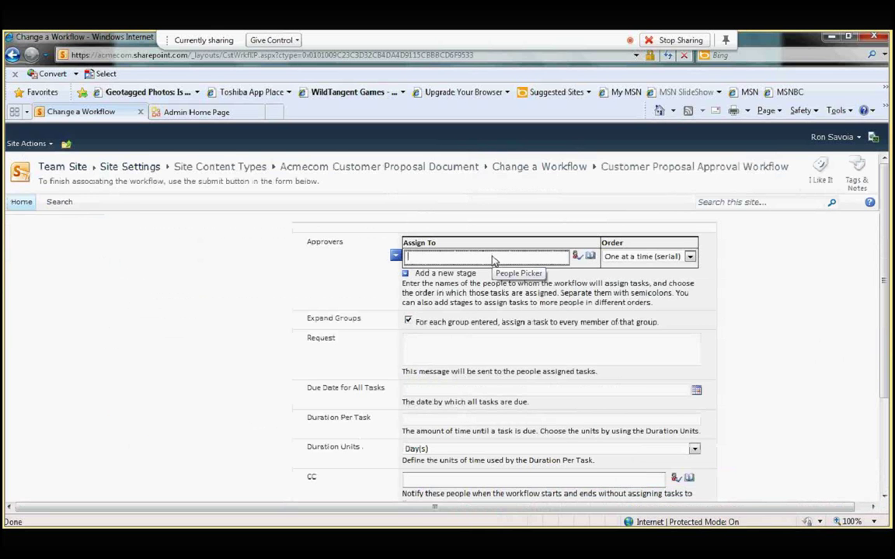
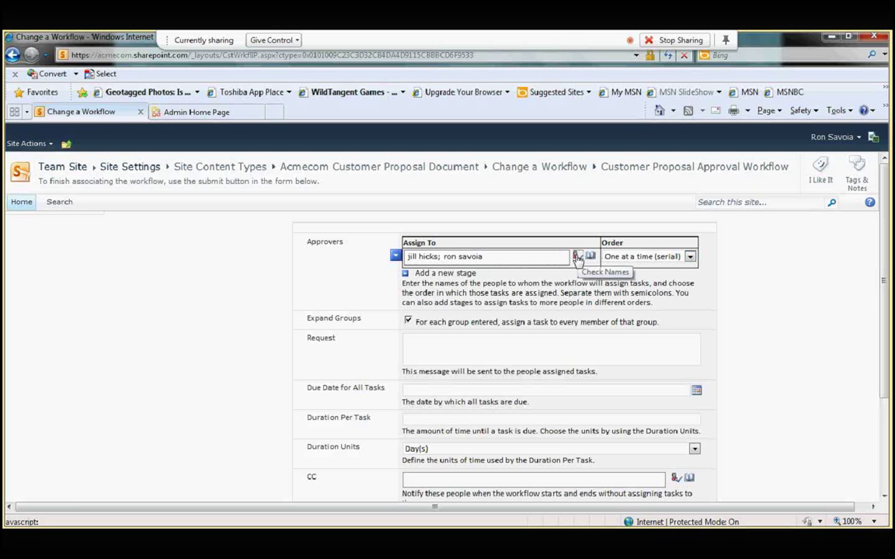
click(577, 257)
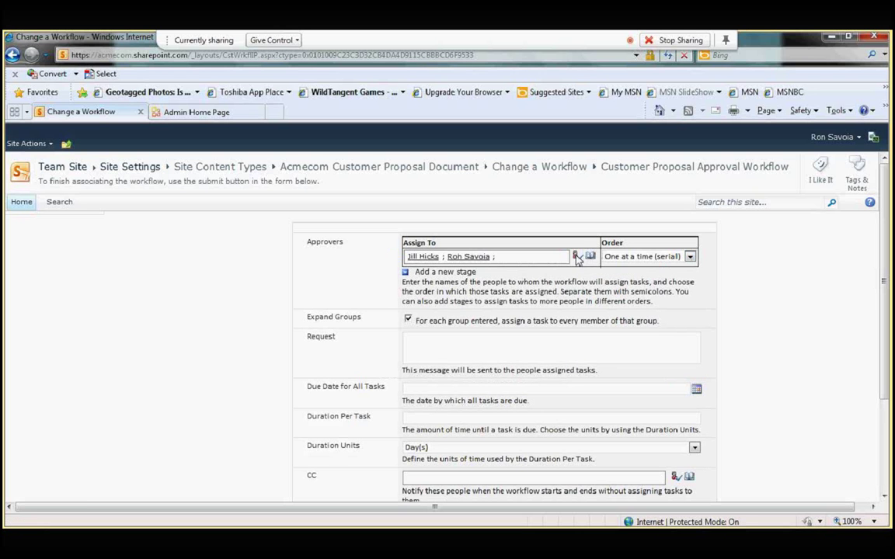
click(689, 258)
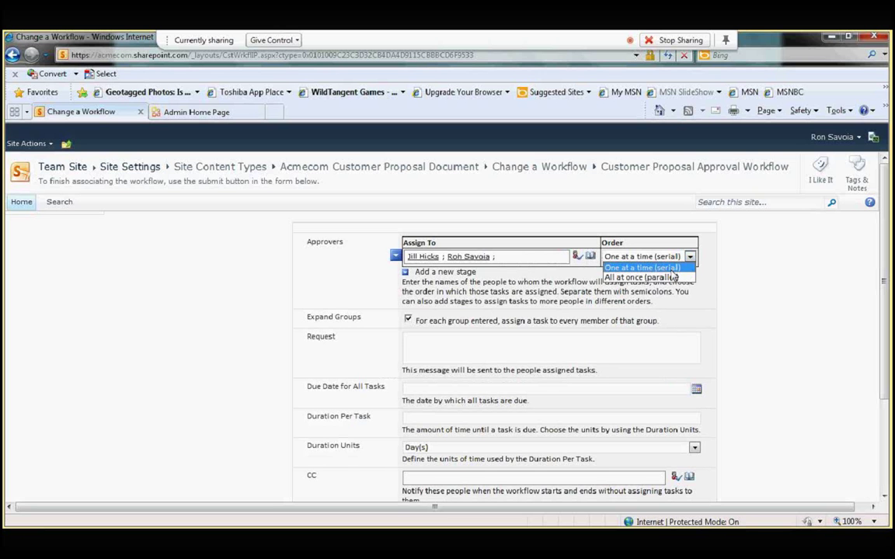
click(641, 267)
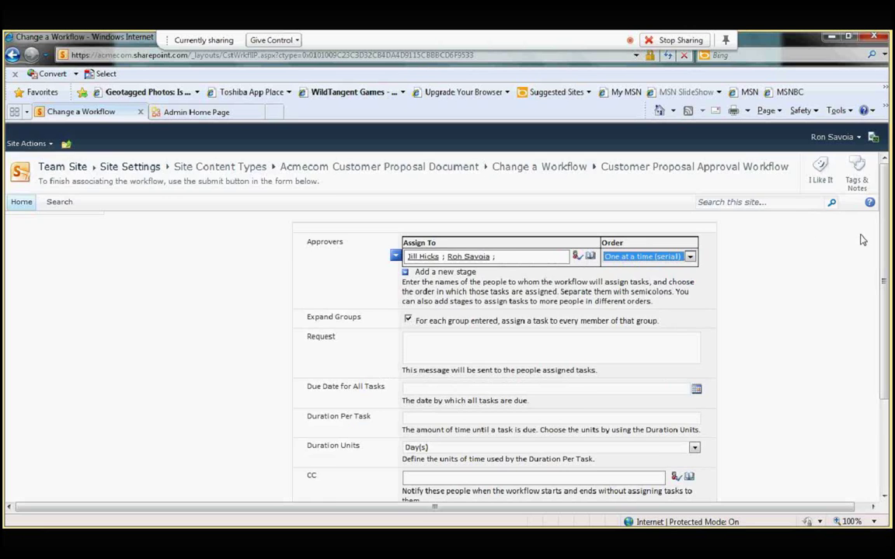
Step: Set 1 Day(s) per task, end on first rejection, and save the workflow
scroll(510, 397, down, 1)
scroll(510, 397, up, 1)
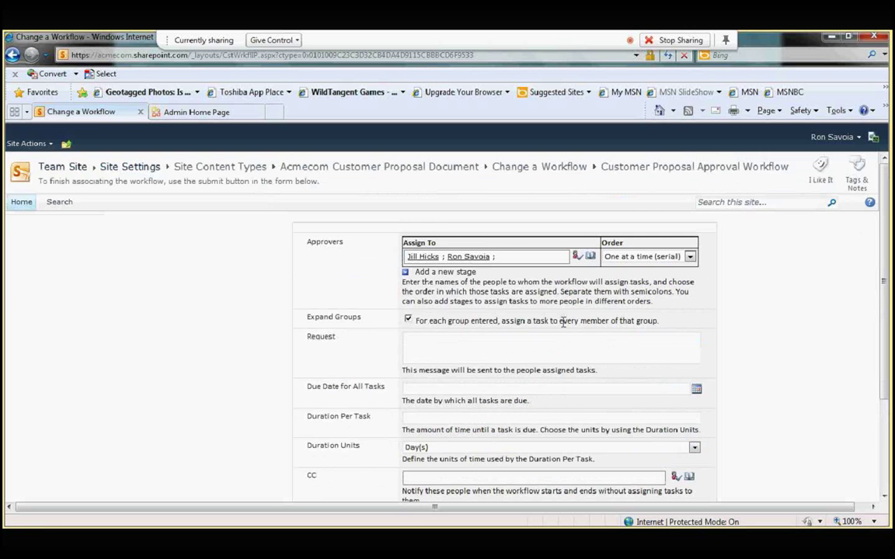
scroll(563, 322, down, 1)
click(492, 365)
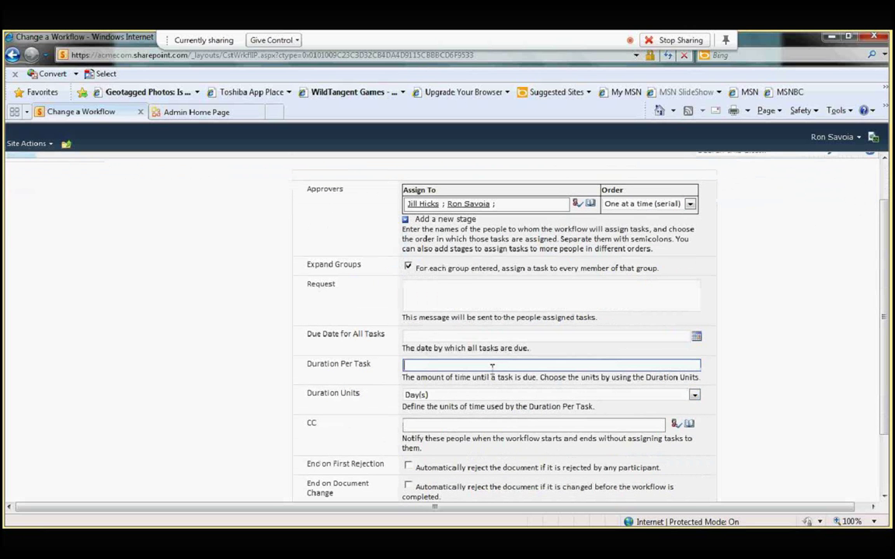
text(1)
click(694, 396)
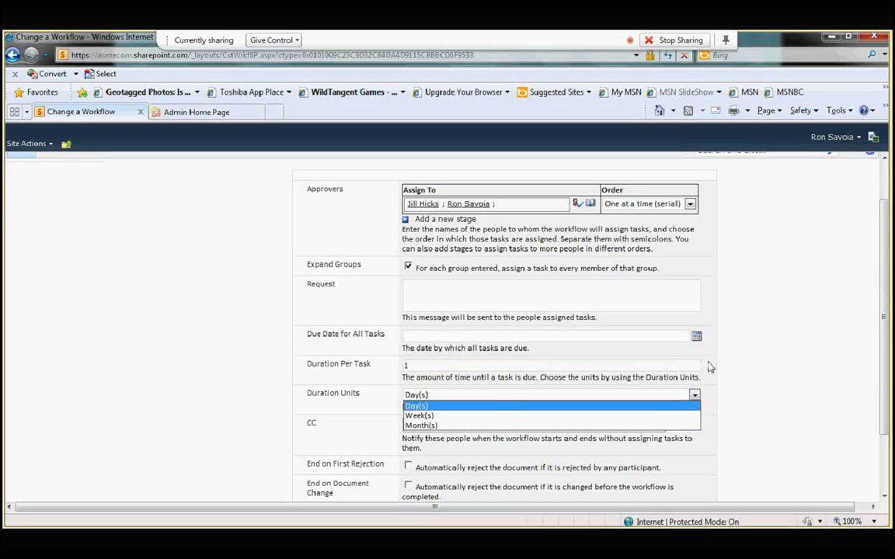
click(420, 406)
scroll(647, 449, down, 2)
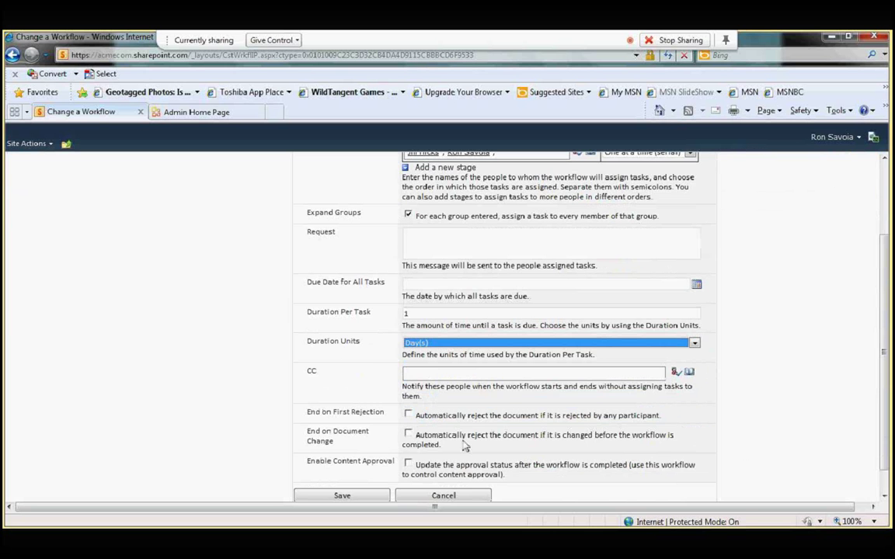
scroll(443, 424, down, 1)
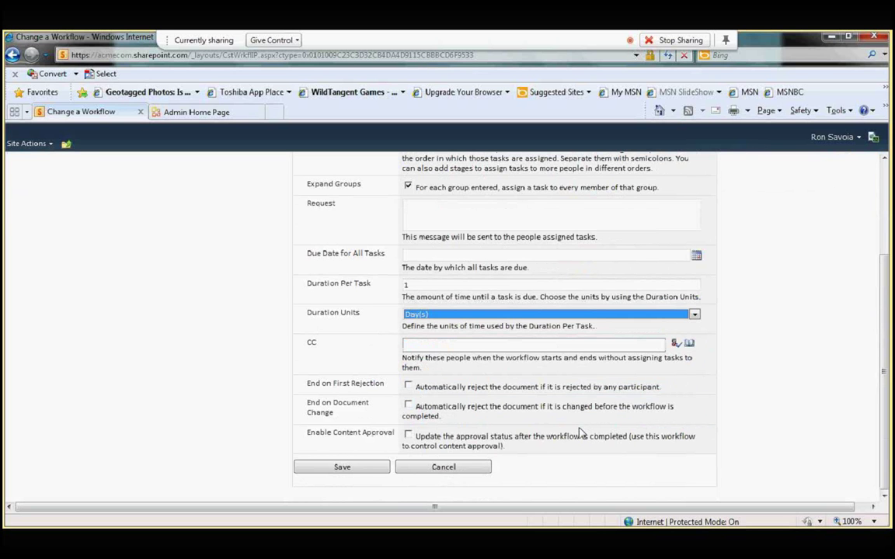
click(408, 387)
click(342, 468)
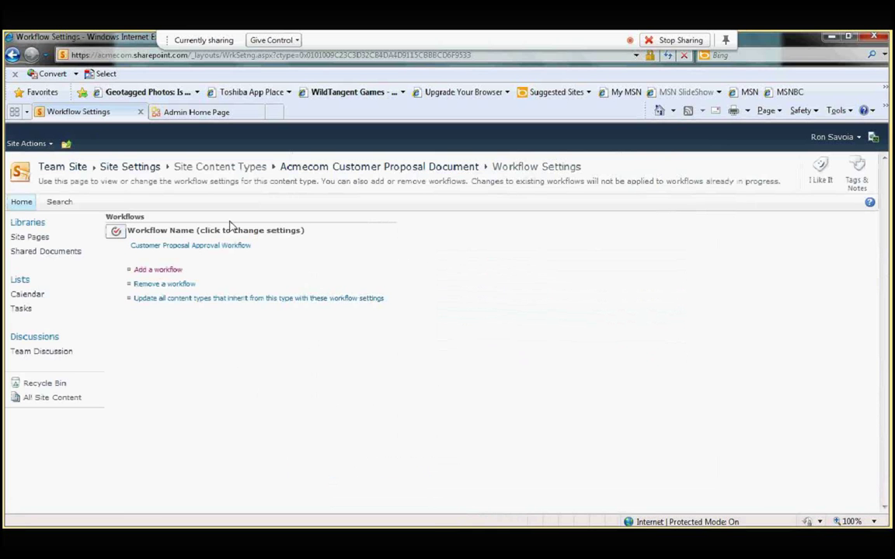
Step: Open the content type's information management policy and enable retention and auditing
click(362, 167)
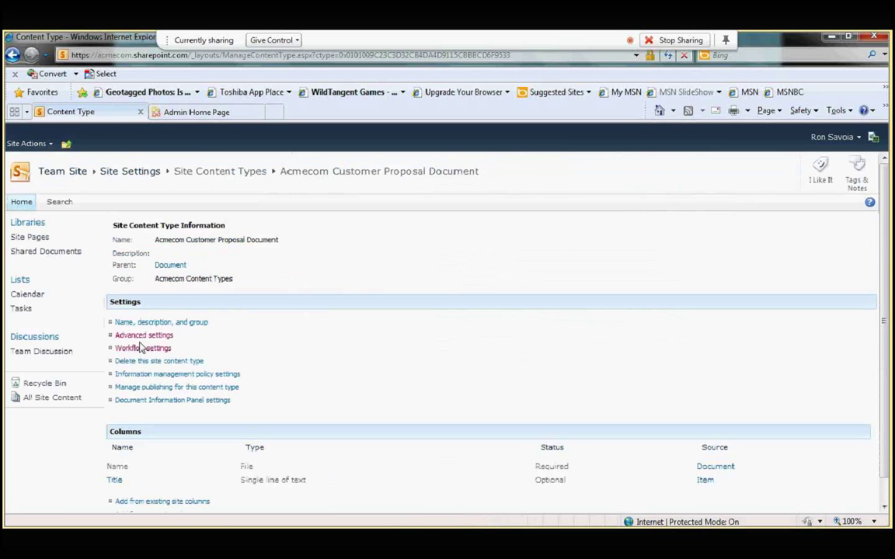
click(187, 375)
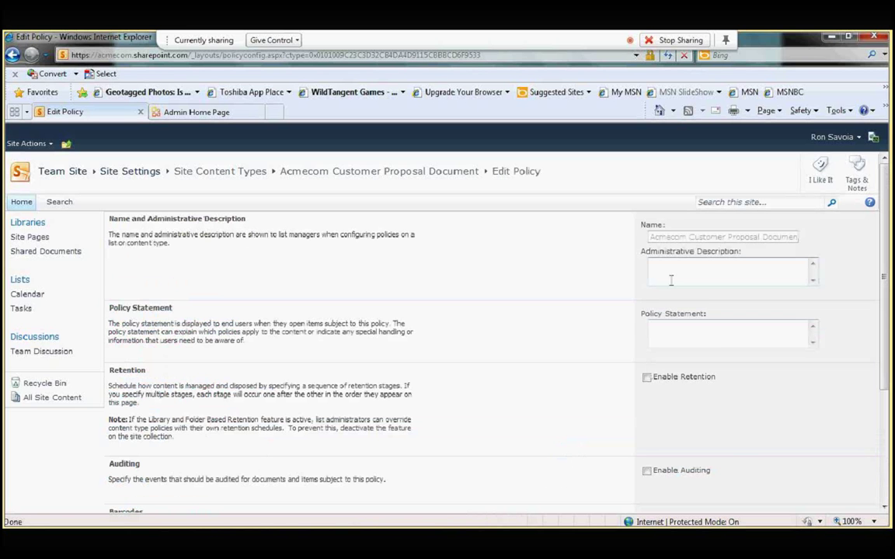
click(666, 328)
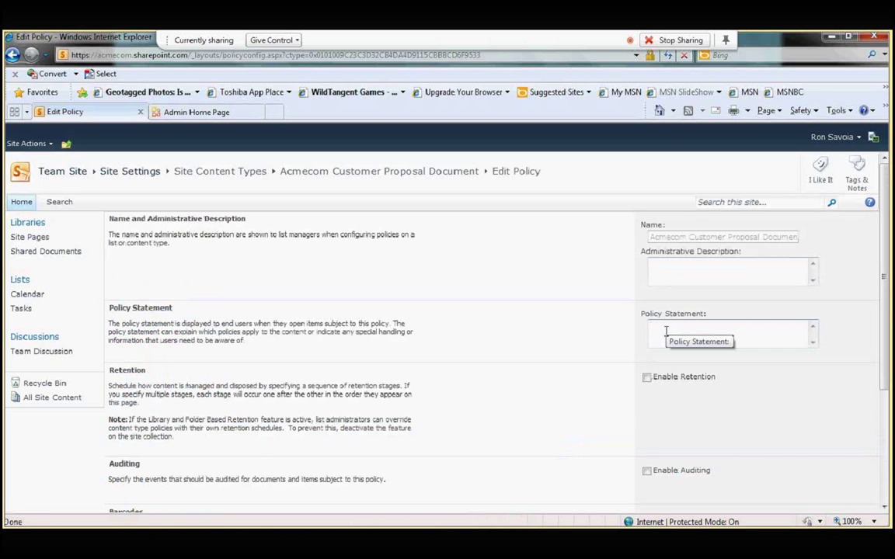
click(646, 377)
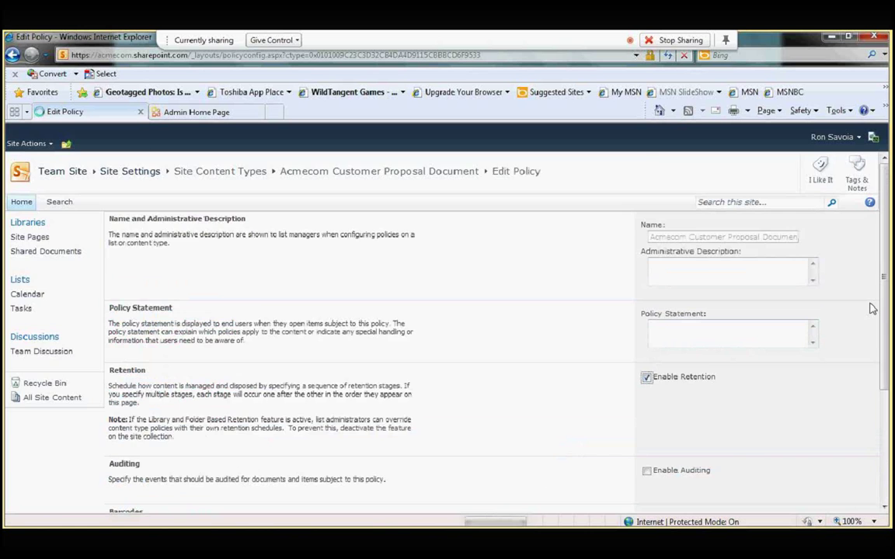
drag(885, 286, 886, 335)
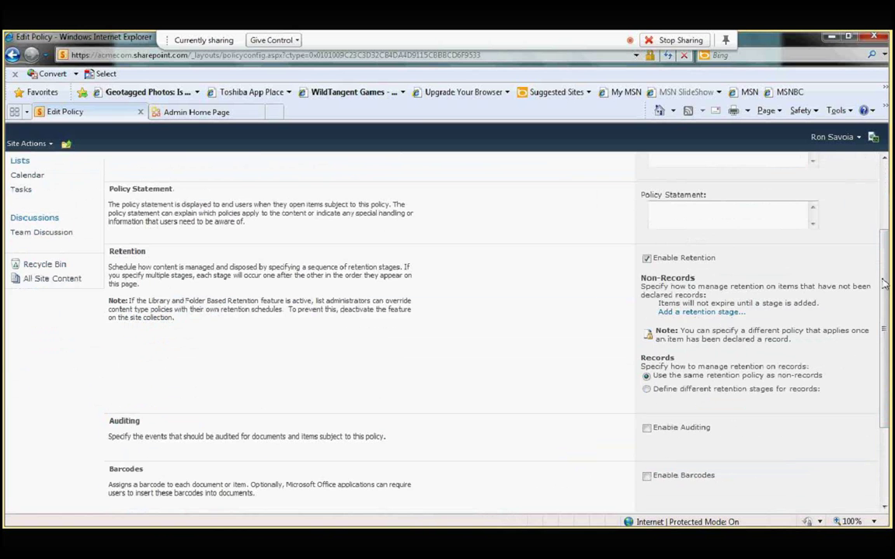
drag(884, 283, 885, 310)
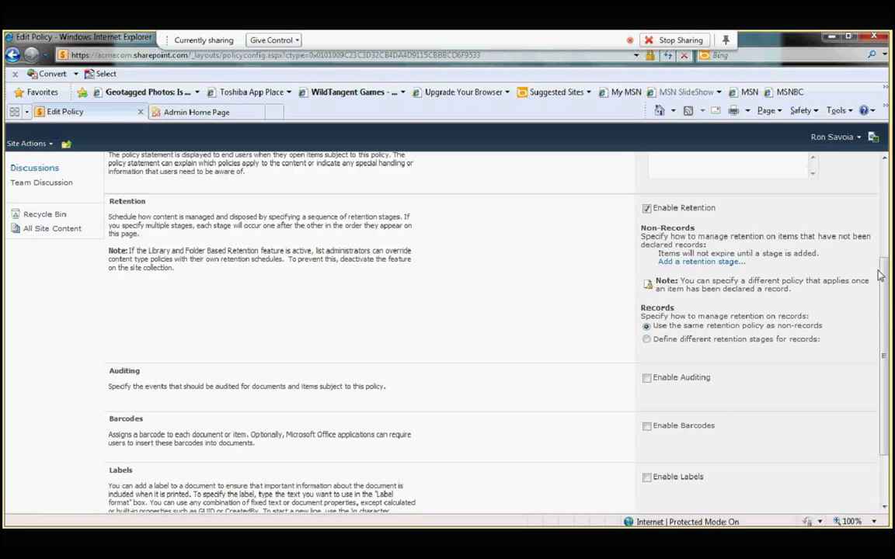
drag(880, 274, 676, 350)
click(646, 321)
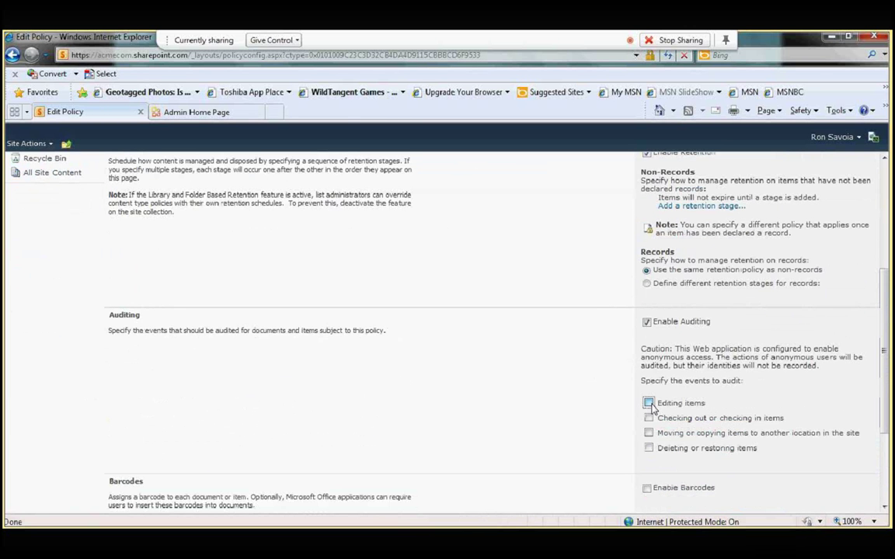
Step: Audit edits, check-outs/ins, moves or copies, and deletions, then save the policy
click(649, 403)
click(649, 418)
click(648, 432)
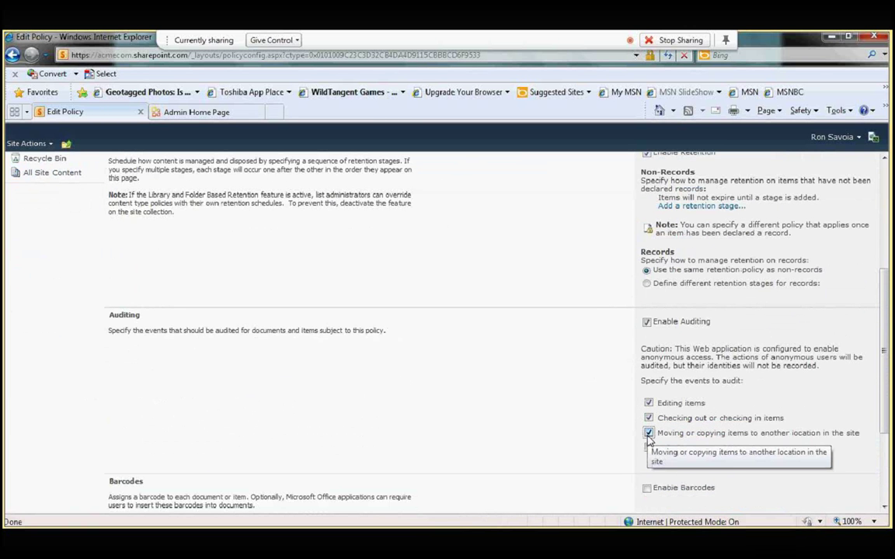
click(649, 449)
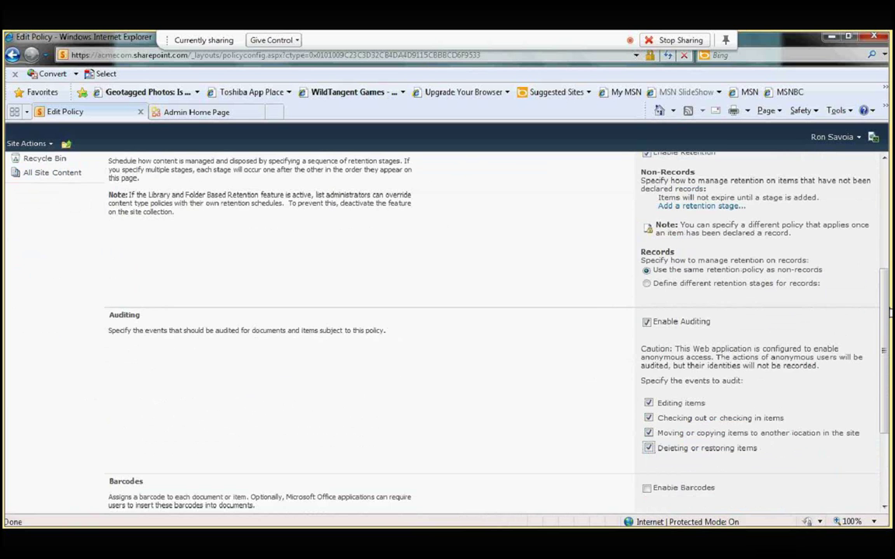
scroll(886, 341, down, 4)
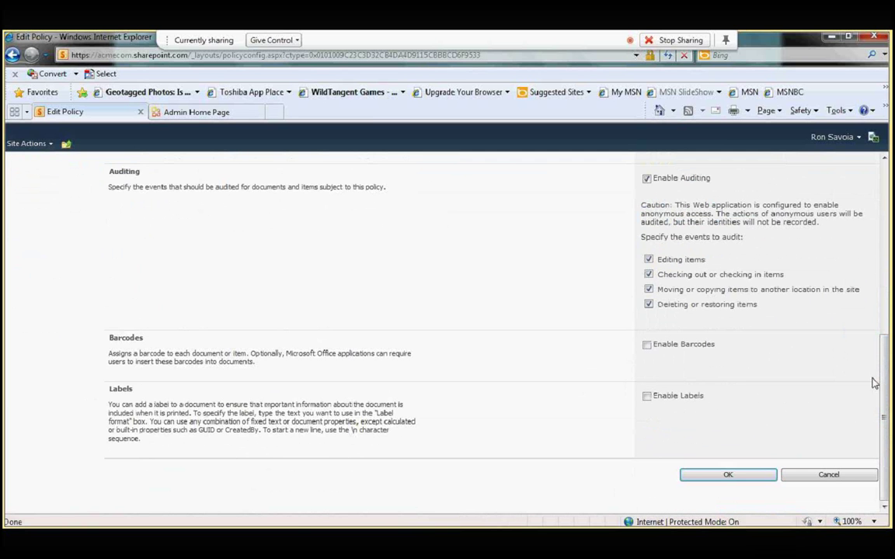
click(728, 476)
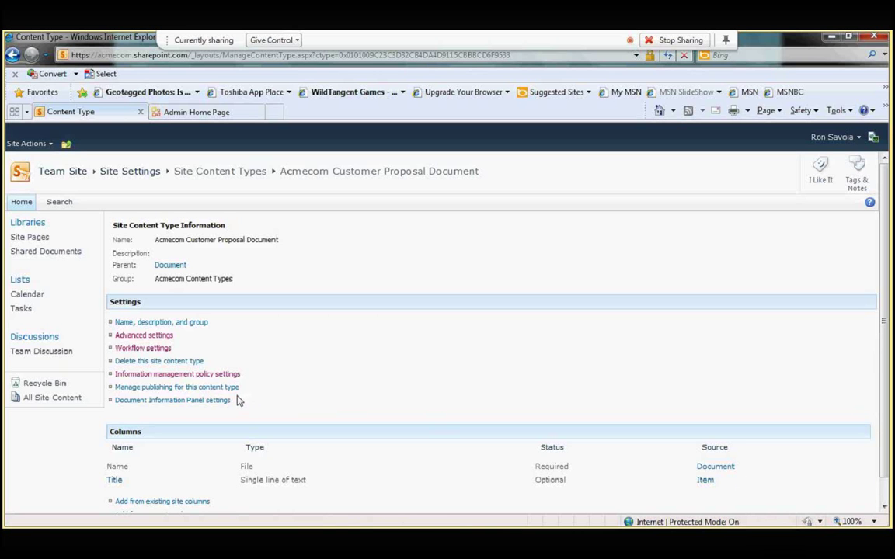
Step: Set the Document Information Panel to always show on document open and initial save
click(162, 401)
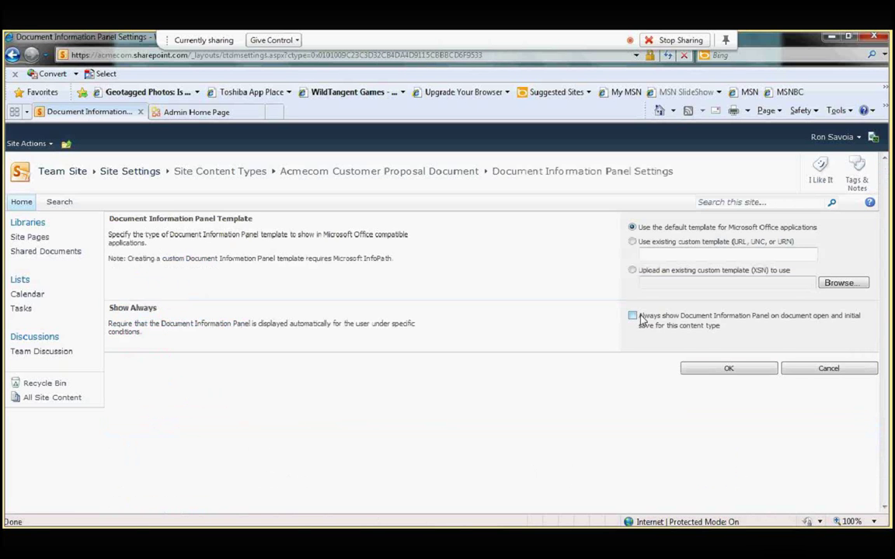
click(633, 317)
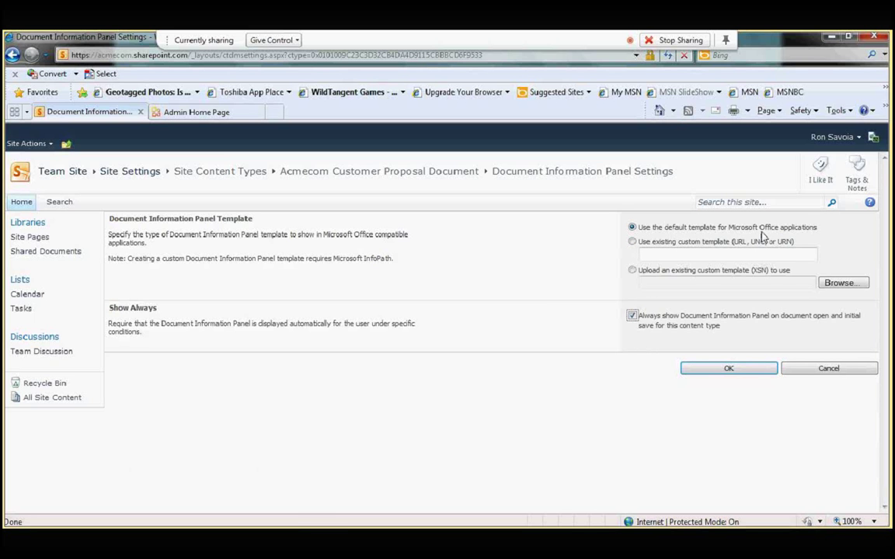
click(731, 368)
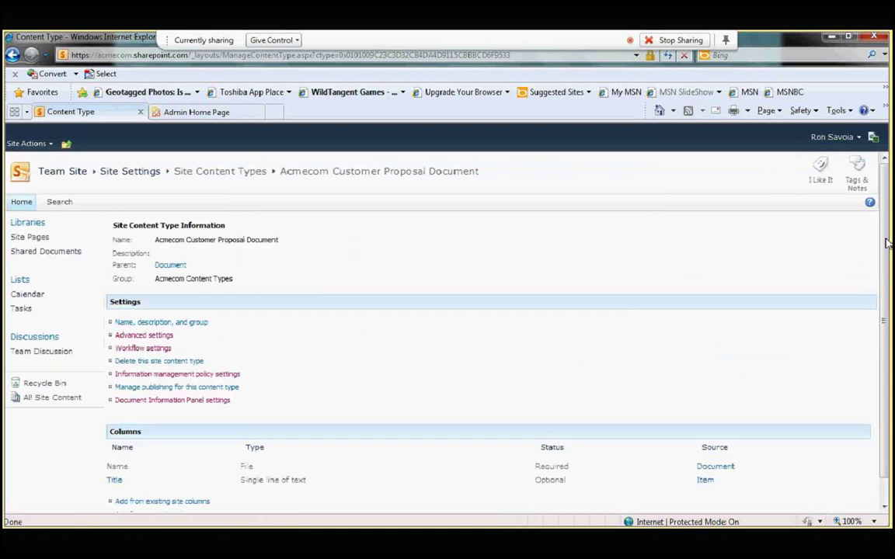
Step: Return to the Shared Documents library and check its New Document list, which offers only Document
scroll(889, 280, down, 1)
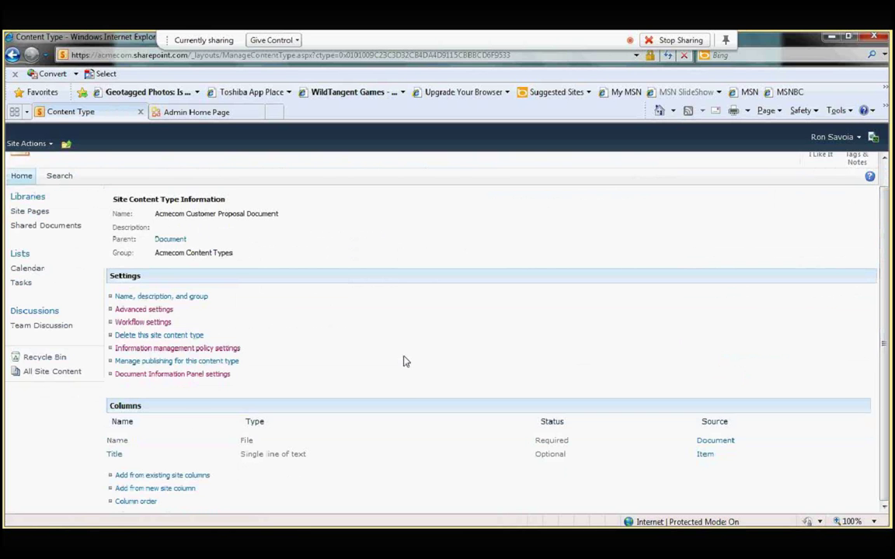
scroll(575, 345, up, 1)
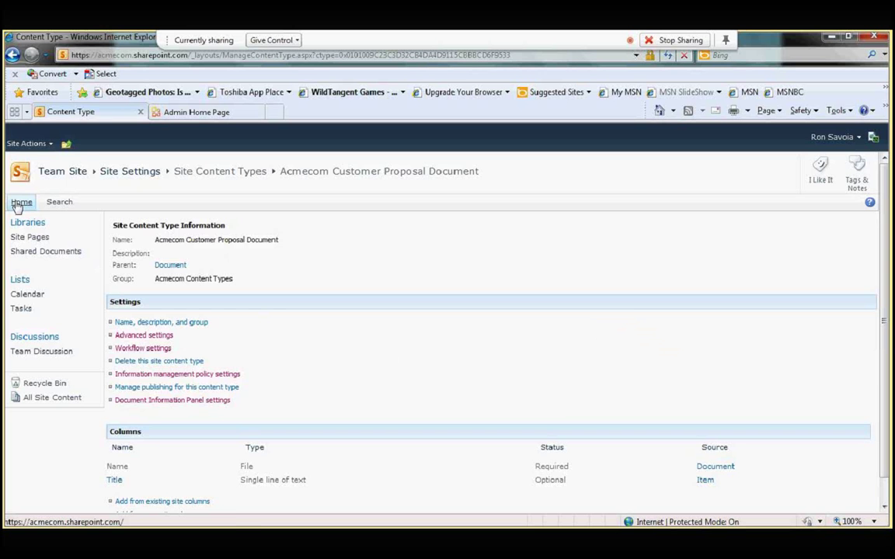
click(21, 203)
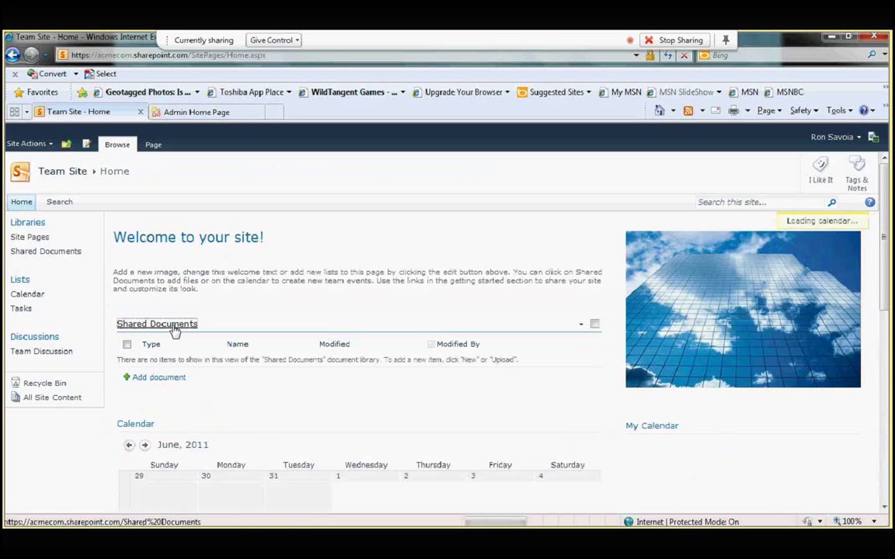
click(174, 330)
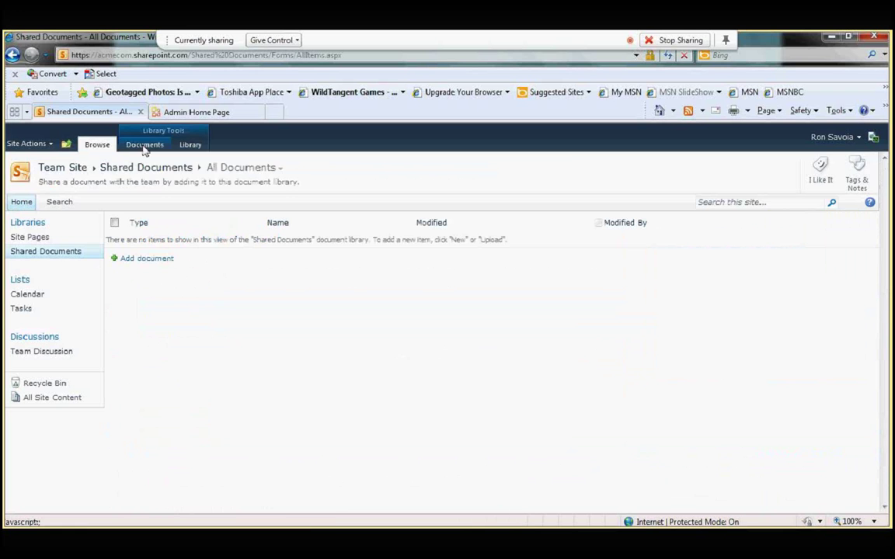
click(145, 147)
click(44, 192)
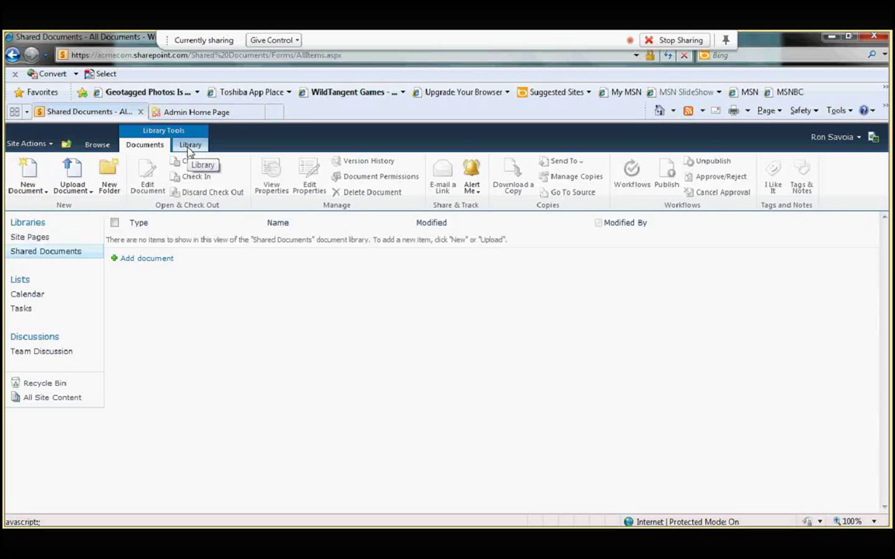
Step: In the library's Advanced settings, set 'Allow management of content types' to Yes and save
click(190, 146)
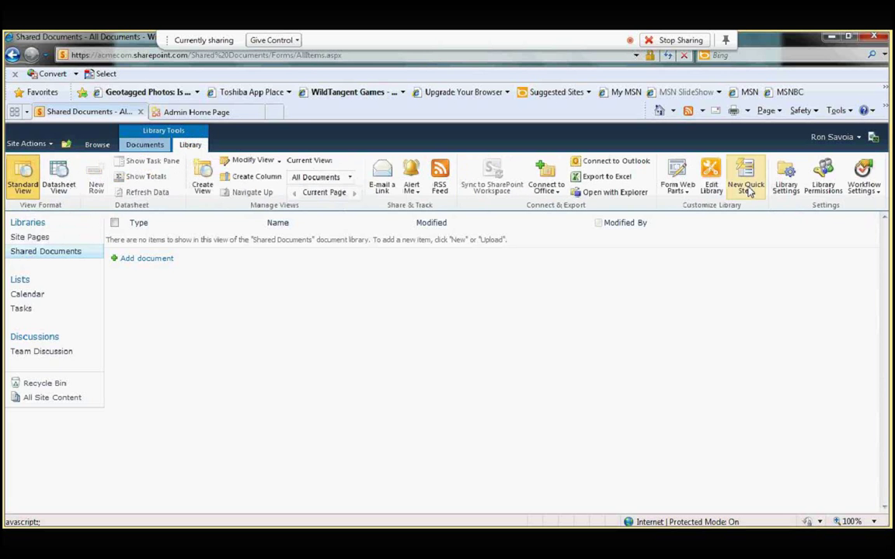
click(786, 179)
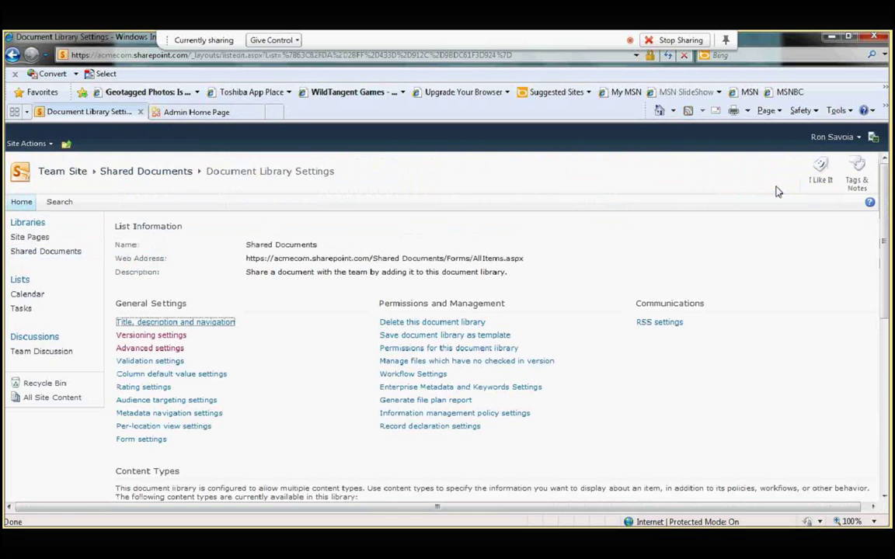
click(167, 349)
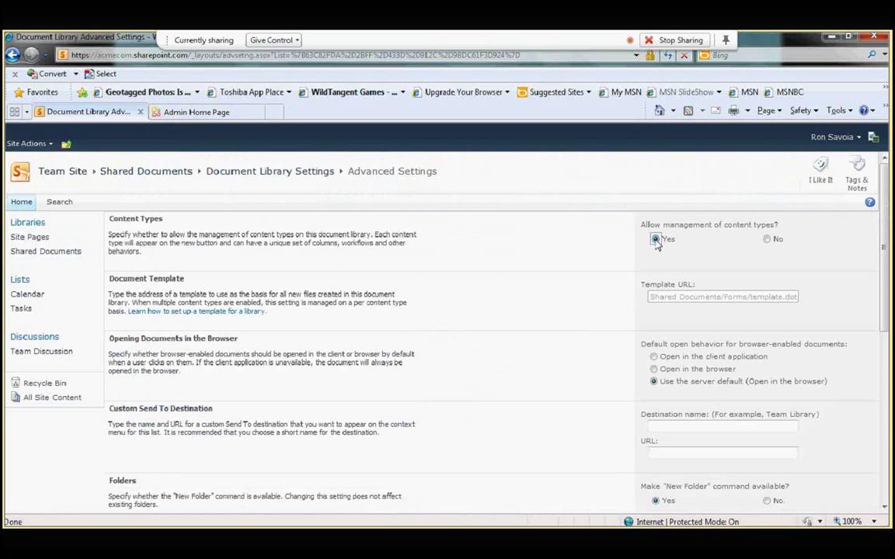
click(656, 240)
drag(883, 223, 886, 400)
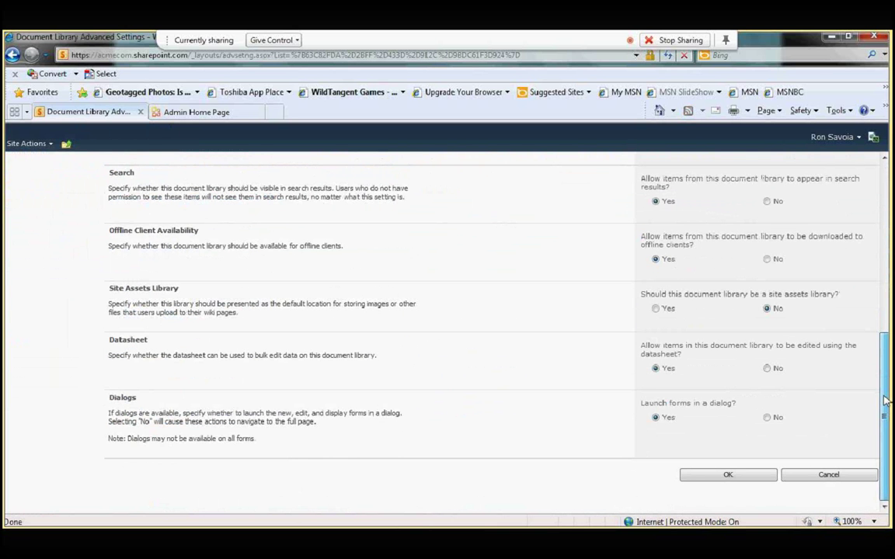
click(735, 477)
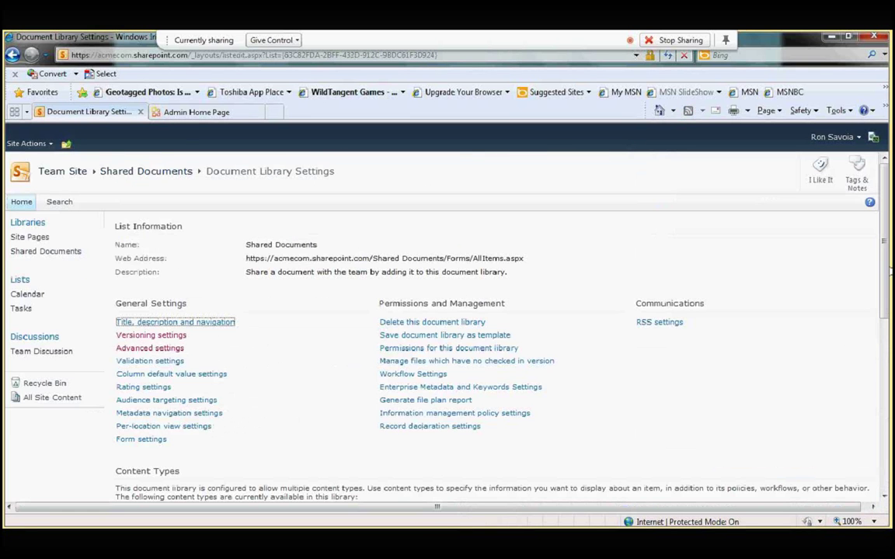
Step: Add the Acmecom Customer Proposal Document content type from the Acmecom Content Types group to the library
scroll(247, 430, down, 3)
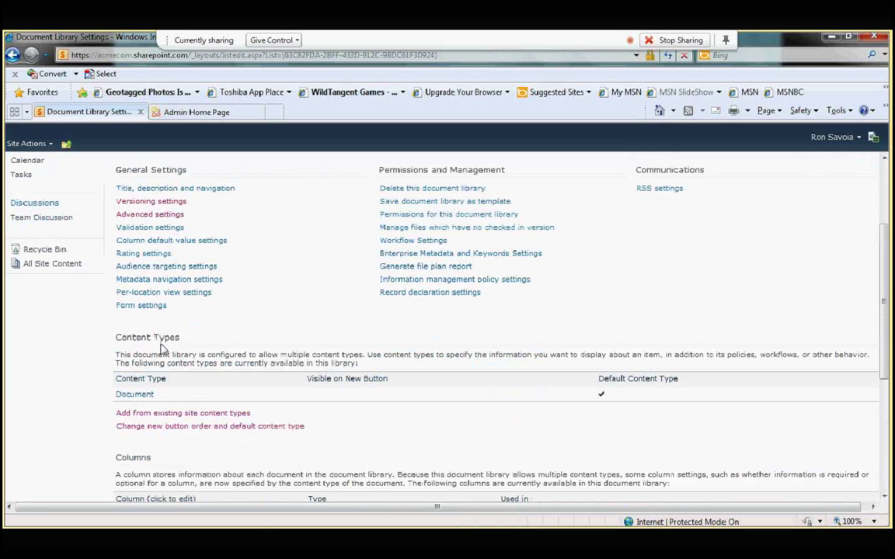
click(166, 414)
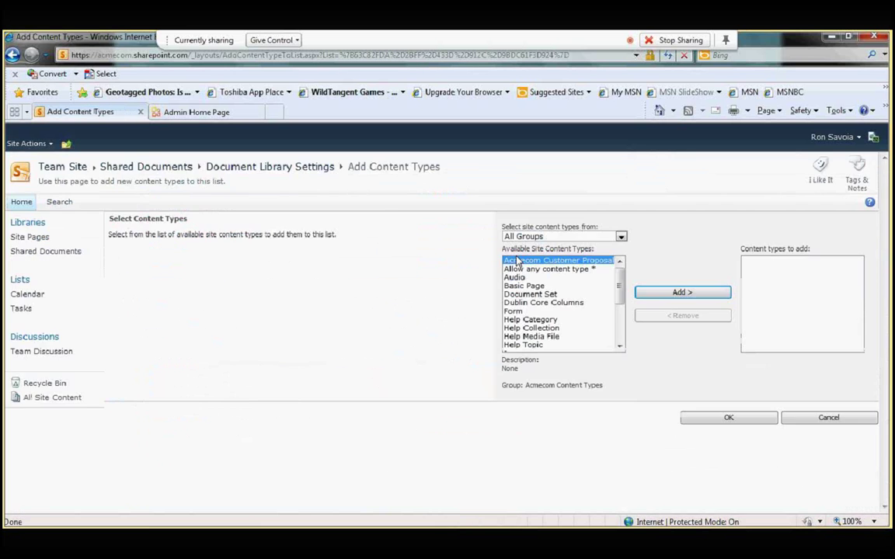
click(621, 237)
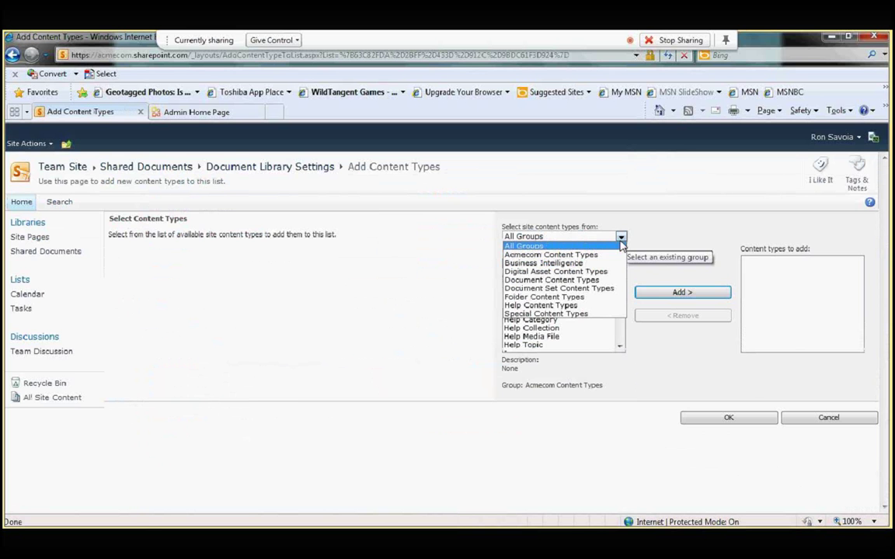
click(573, 255)
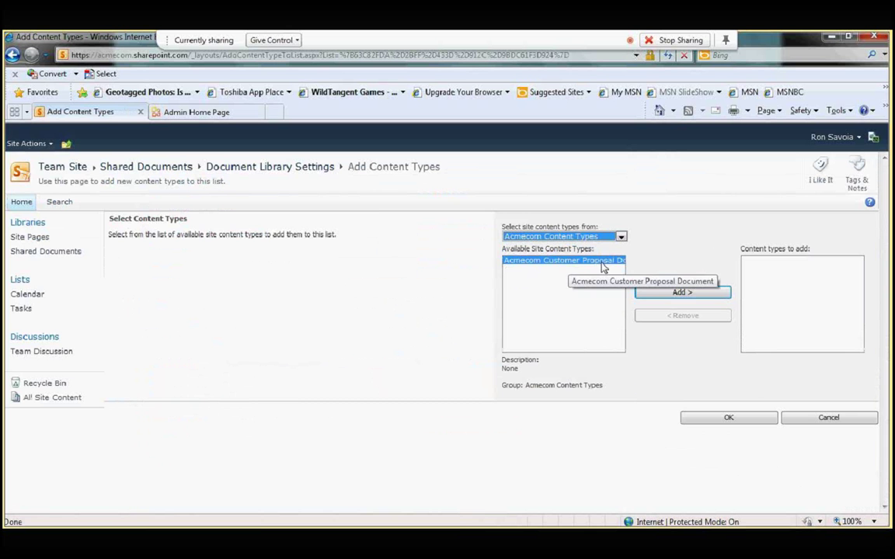
click(682, 293)
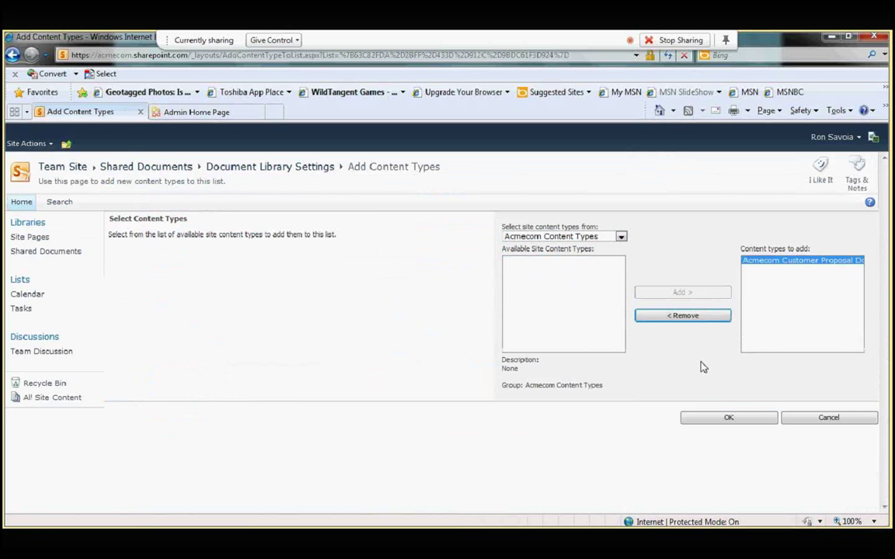
click(723, 419)
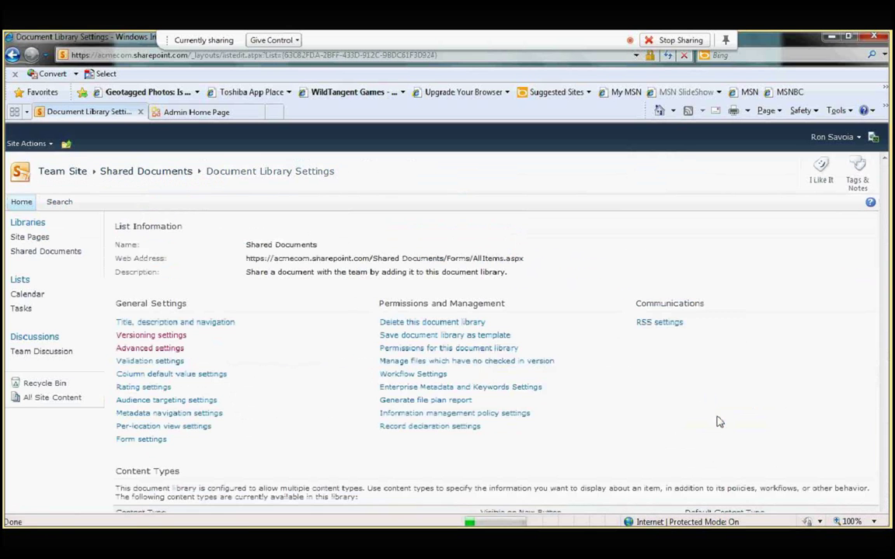
scroll(882, 250, down, 3)
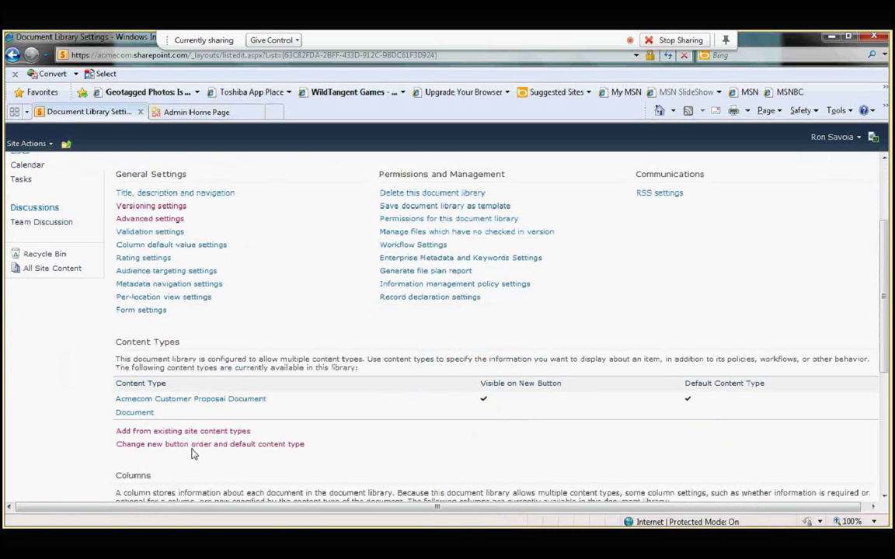
Step: Hide the plain Document type and keep Acmecom Customer Proposal Document first as the default new-button type
click(154, 447)
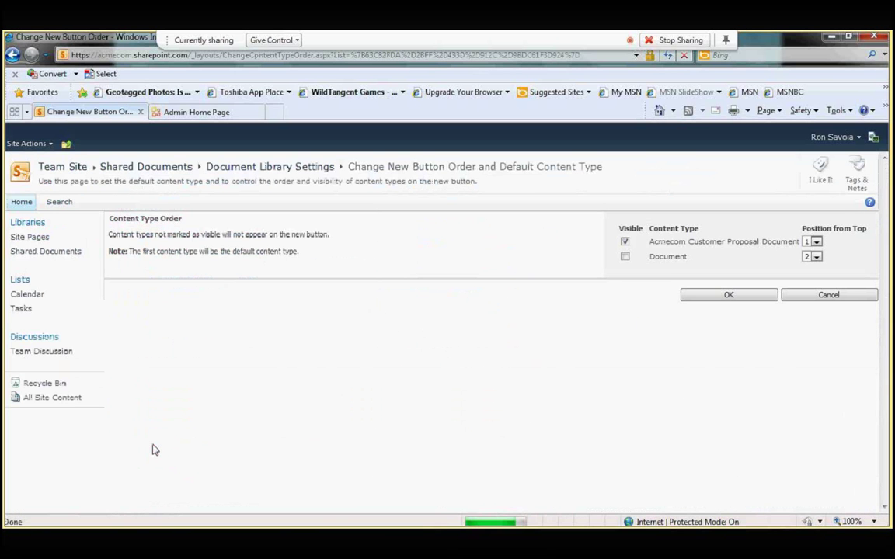
click(625, 257)
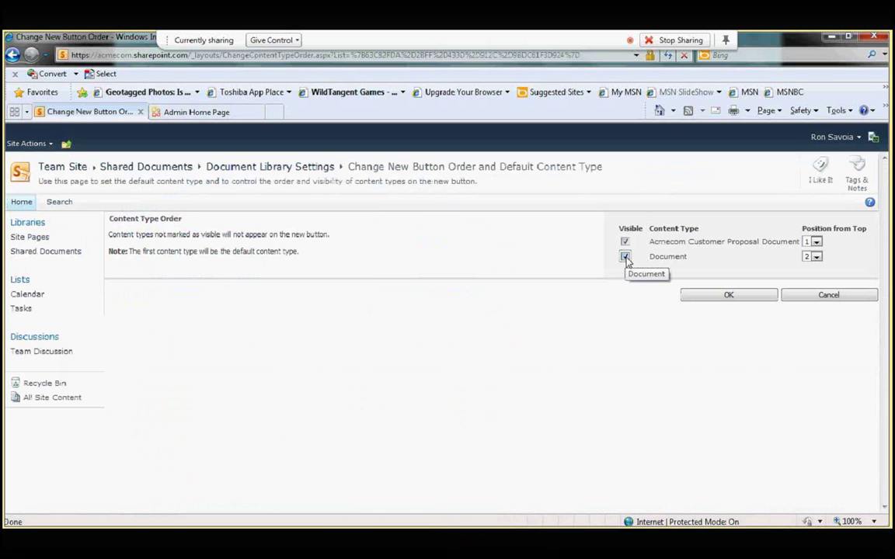
click(626, 257)
click(728, 297)
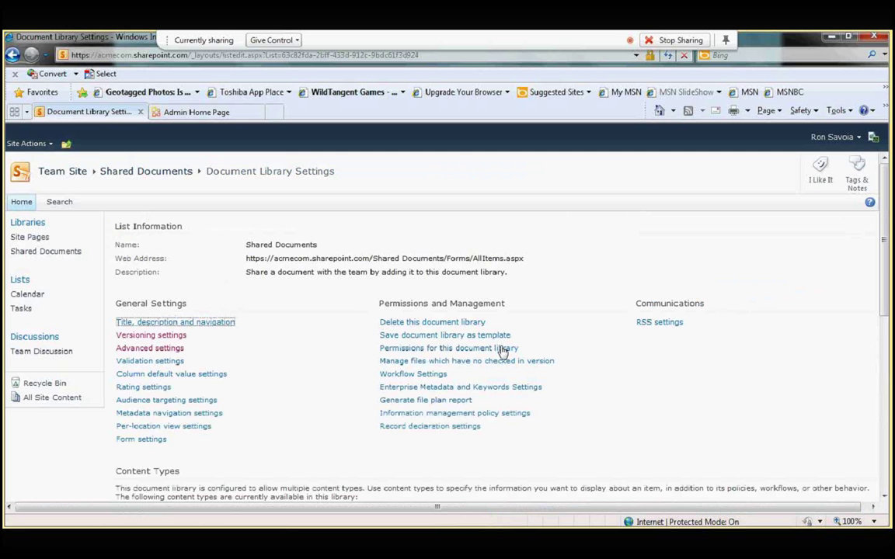
Step: Set Shared Documents versioning to create major versions, keeping at most 4 of them
click(164, 337)
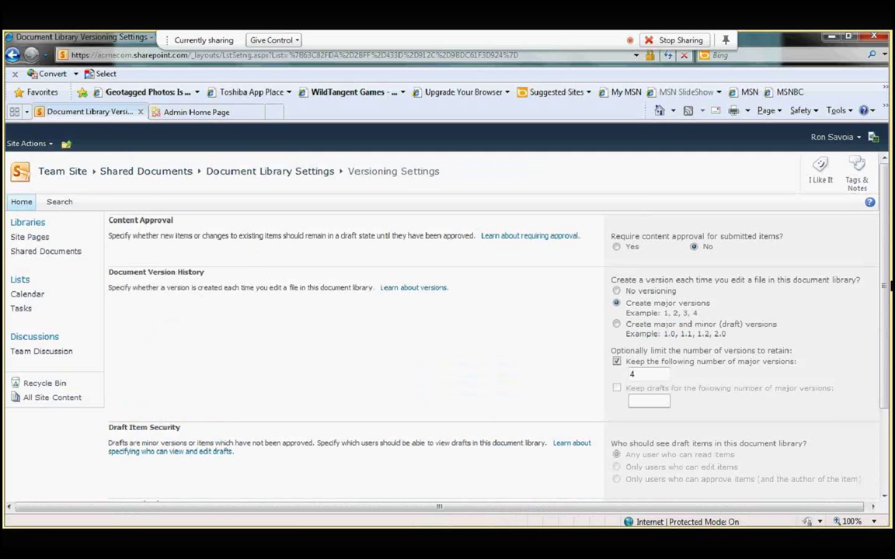
scroll(891, 286, down, 1)
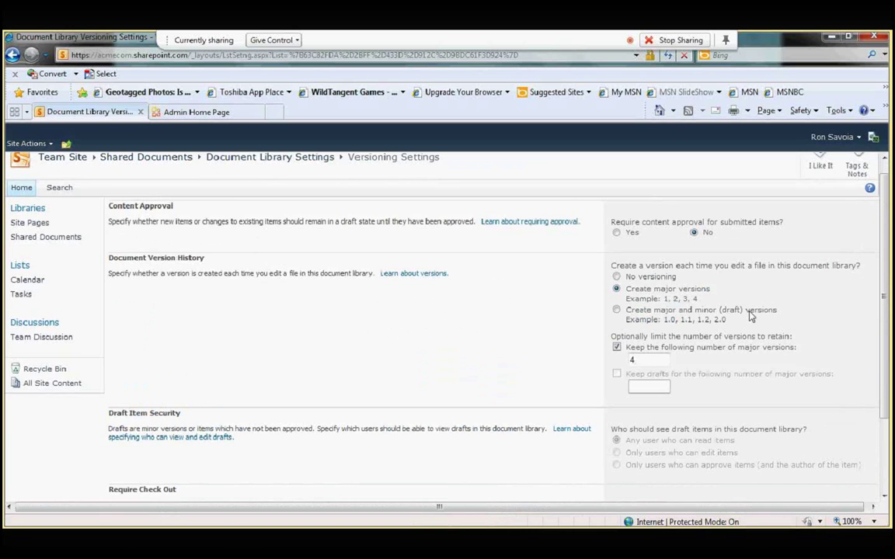
click(616, 277)
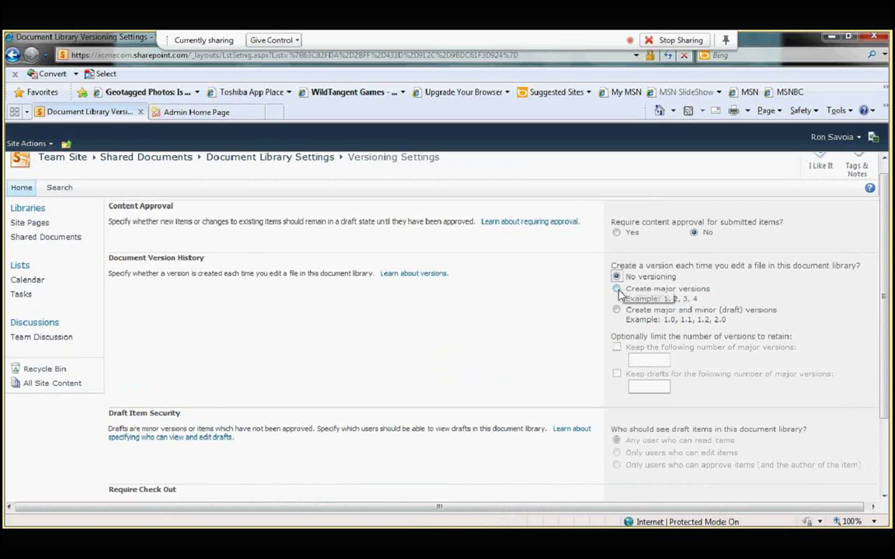
click(616, 289)
click(616, 347)
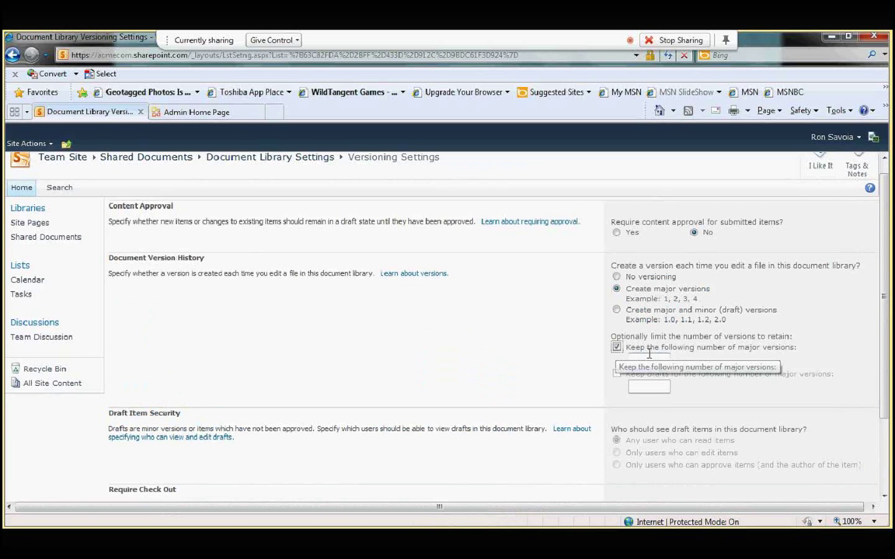
click(649, 360)
text(4)
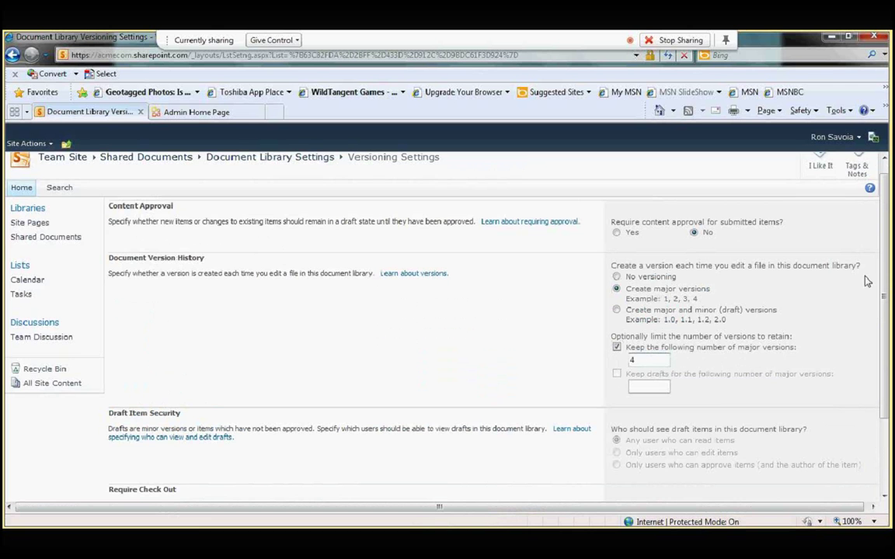
Step: Require check-out before editing, save the versioning settings, and return to the site home page
scroll(867, 281, down, 3)
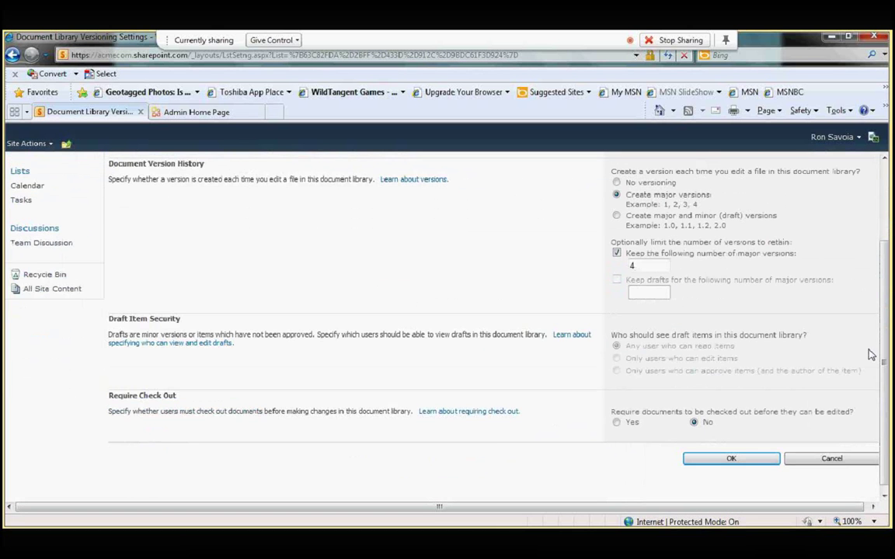
click(617, 423)
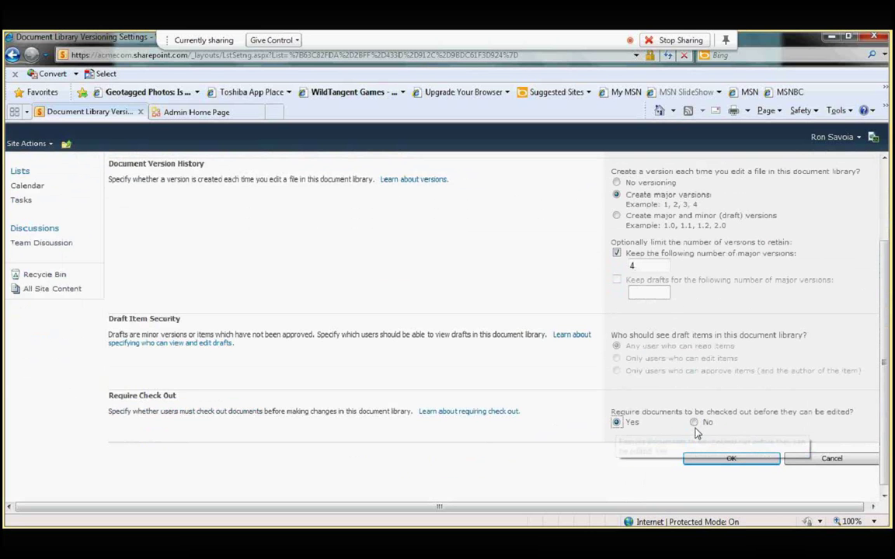
click(693, 424)
click(616, 423)
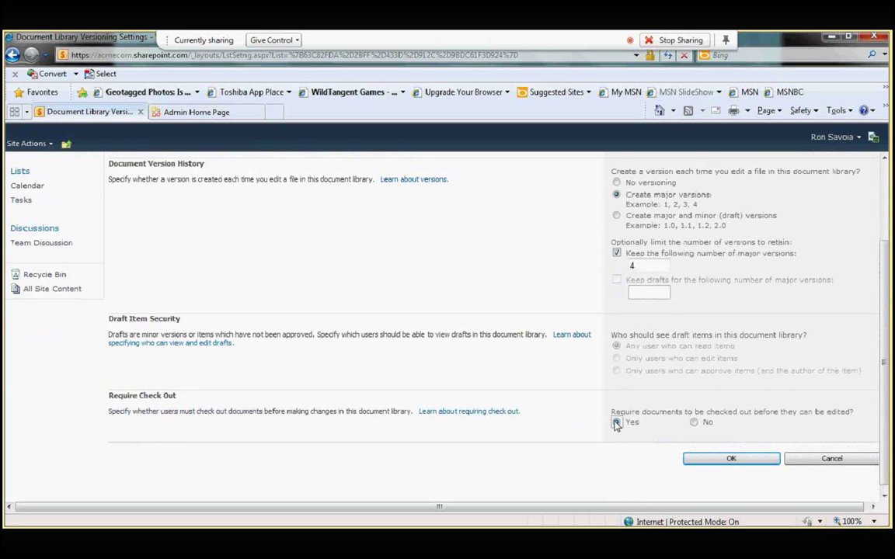
click(730, 460)
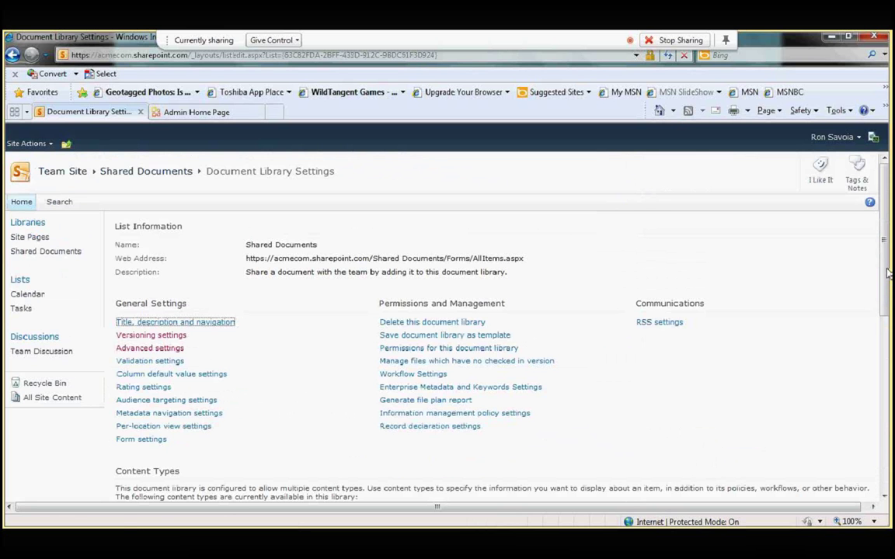
click(23, 202)
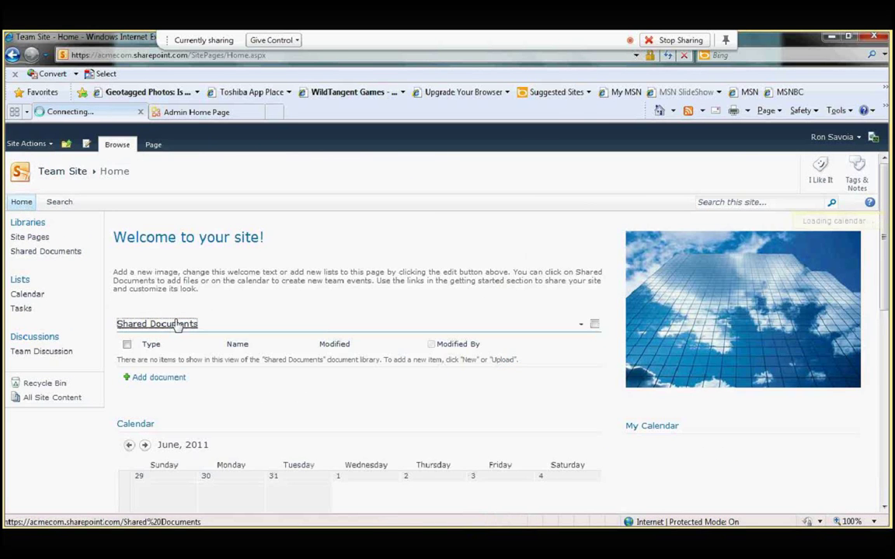
Step: From Shared Documents, create a new Acmecom Customer Proposal Document and let Company Proposal.docx open in Word
click(178, 324)
click(143, 149)
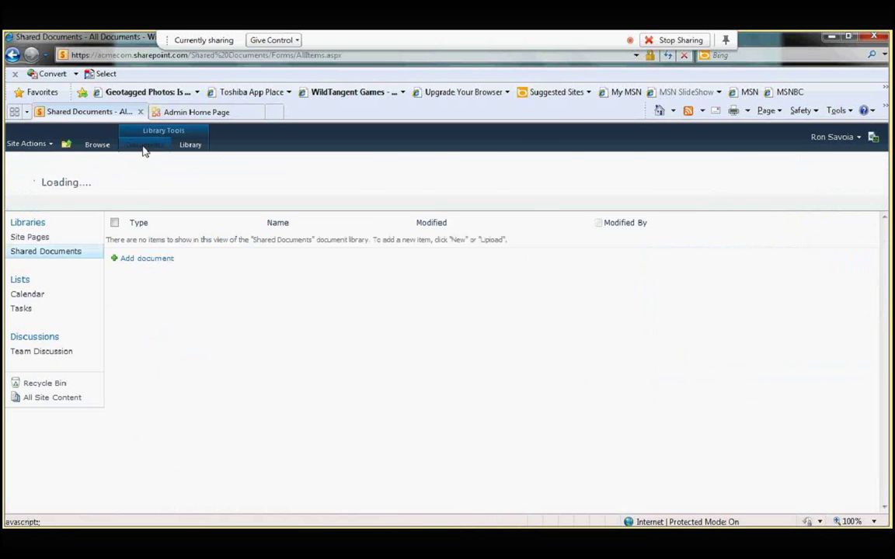
click(44, 192)
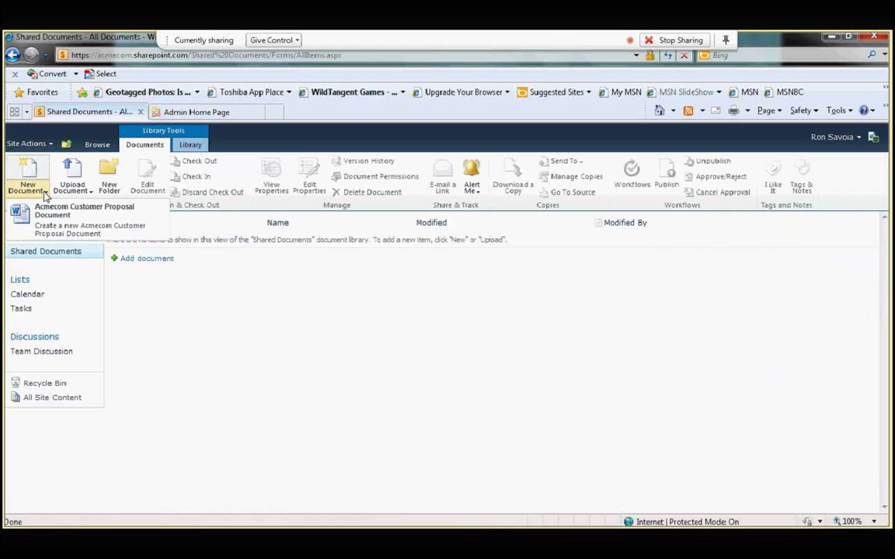
click(74, 232)
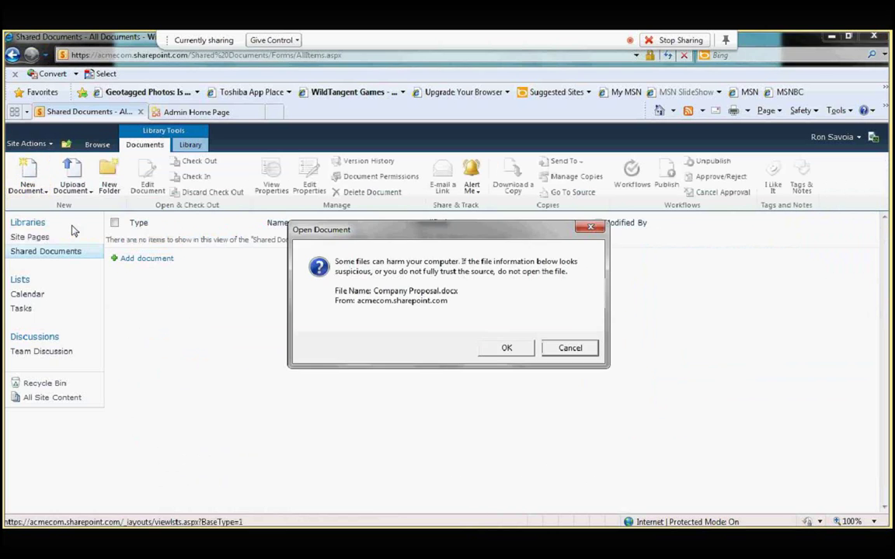
click(505, 349)
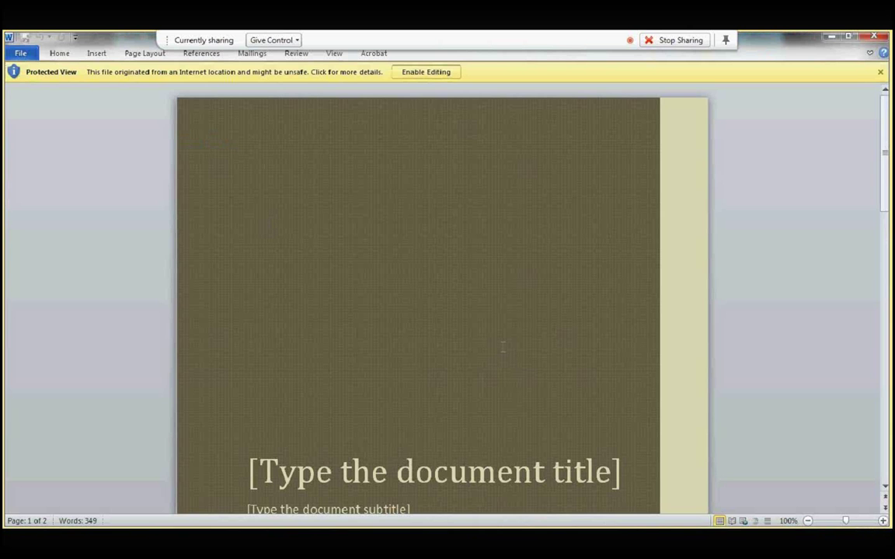
Step: Scroll through the proposal's cover page and second page, then back toward the top
click(885, 473)
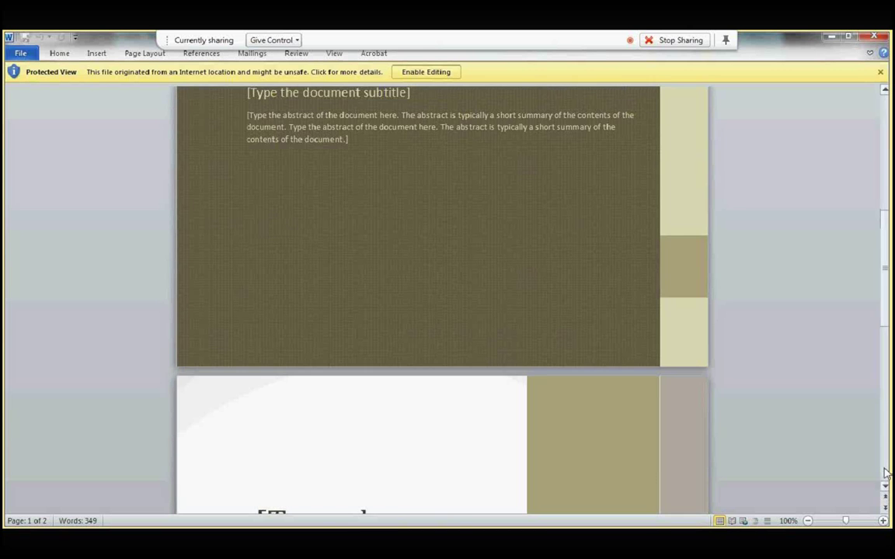
click(886, 474)
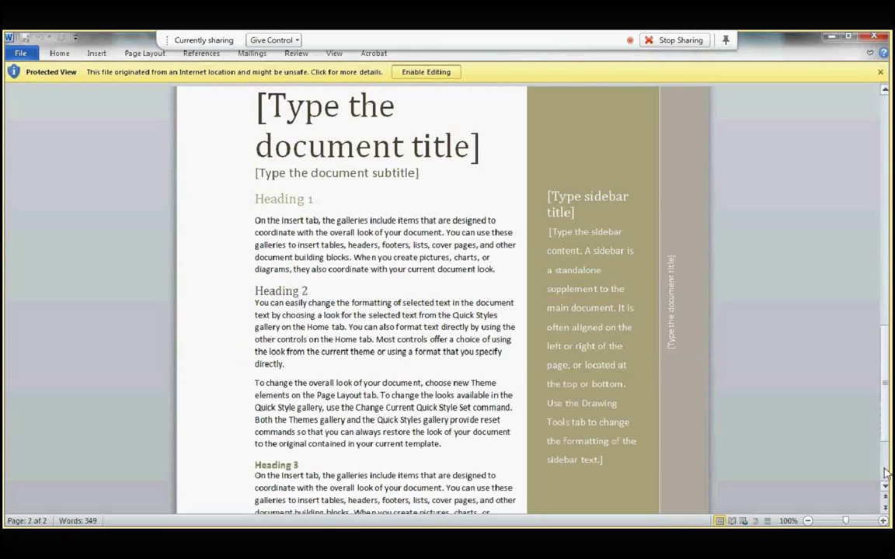
click(885, 474)
mouse_move(420, 521)
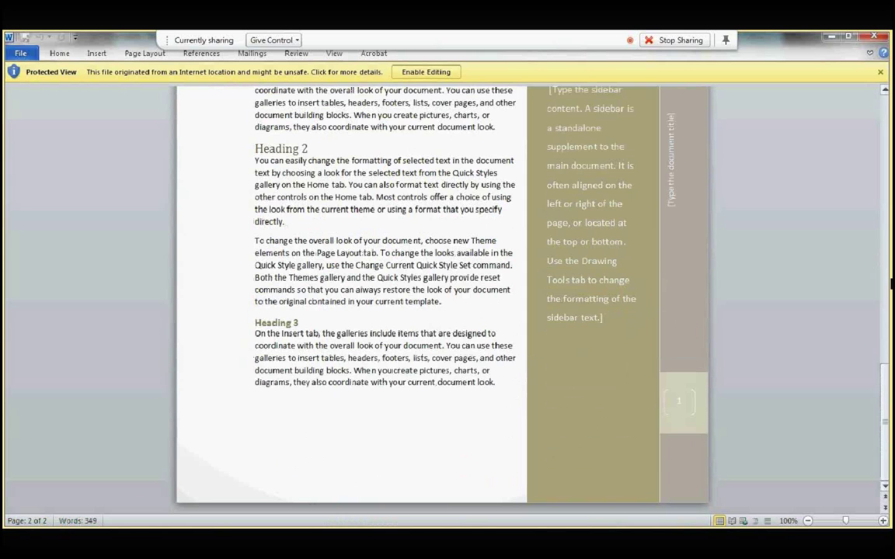
drag(885, 419, 876, 113)
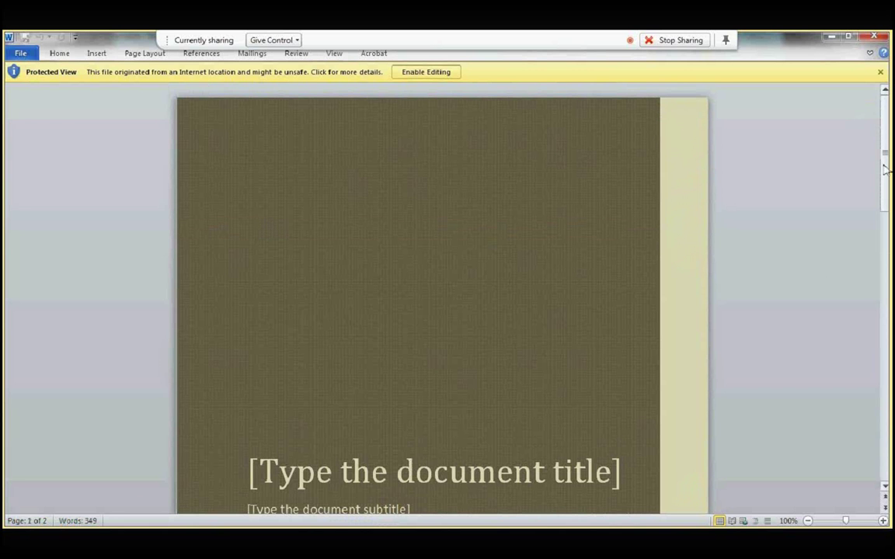
drag(885, 169, 889, 423)
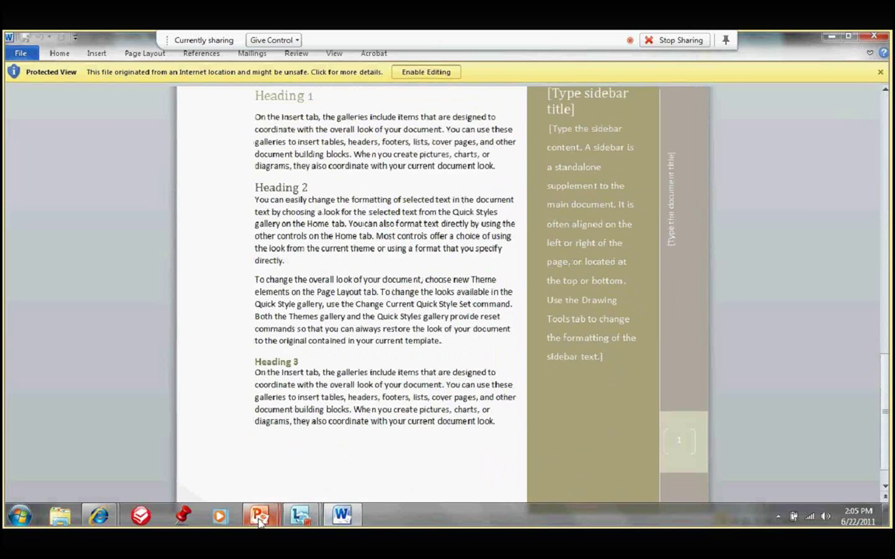
Step: Bring the PowerPoint slideshow back and advance to the Next Steps slide
click(260, 516)
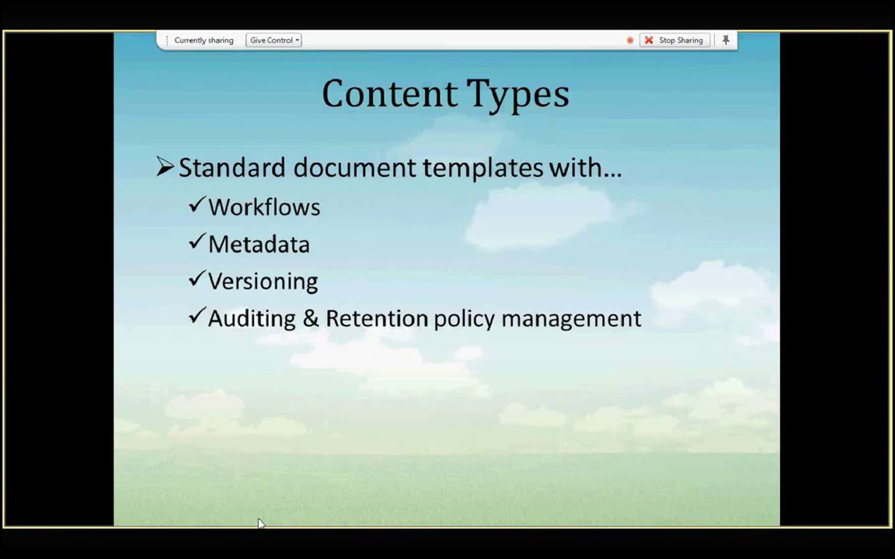
click(575, 314)
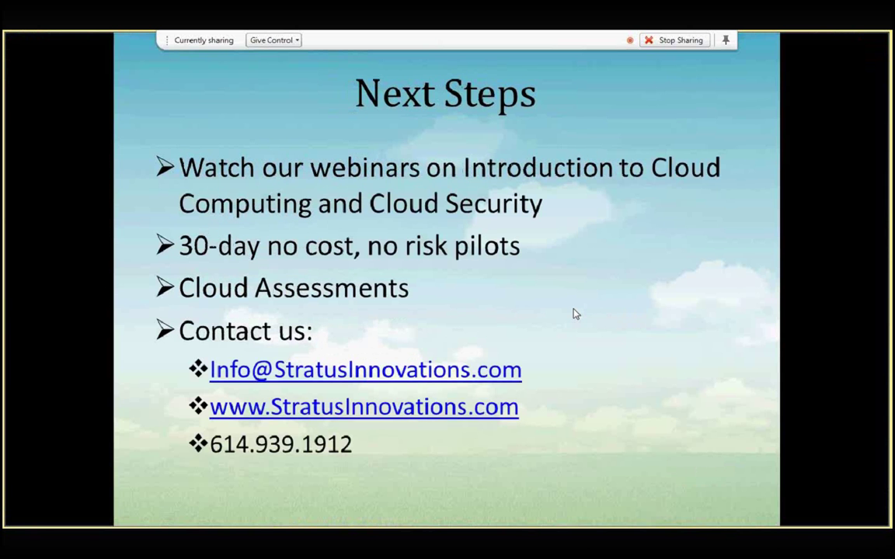